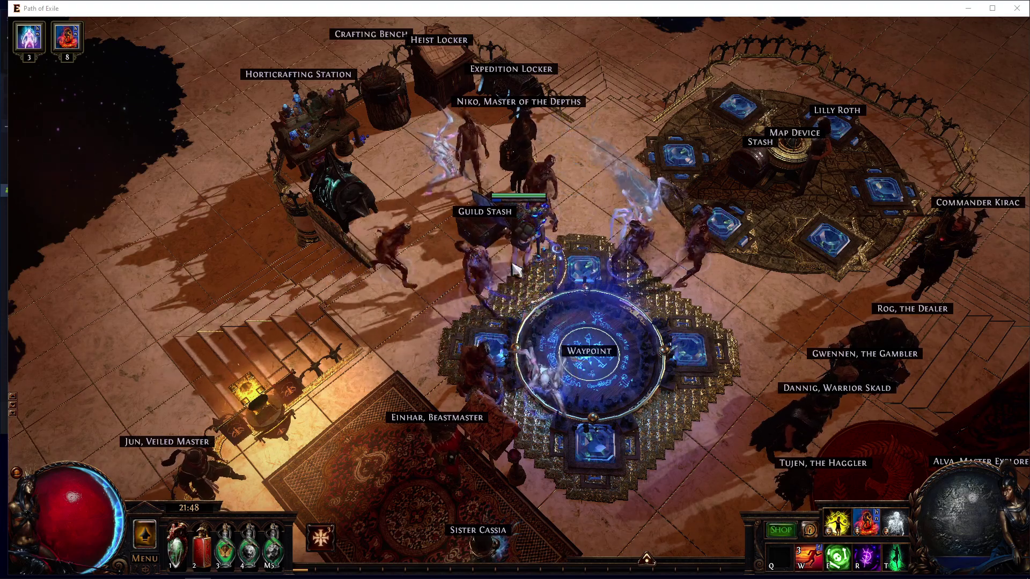
- Shrink the Path of Exile window from the top and move it up over the Steam library
click(488, 241)
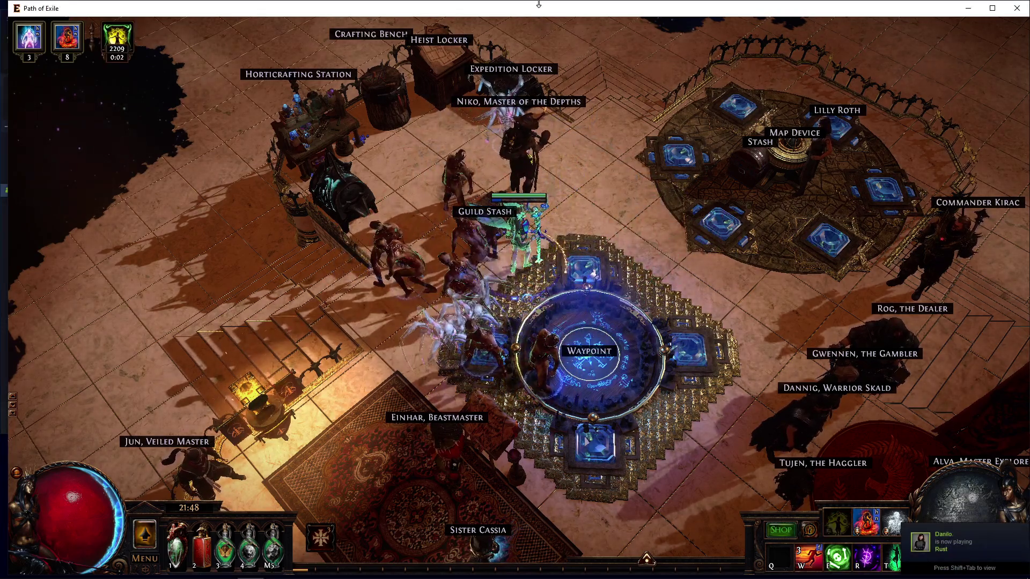
drag(539, 4, 502, 151)
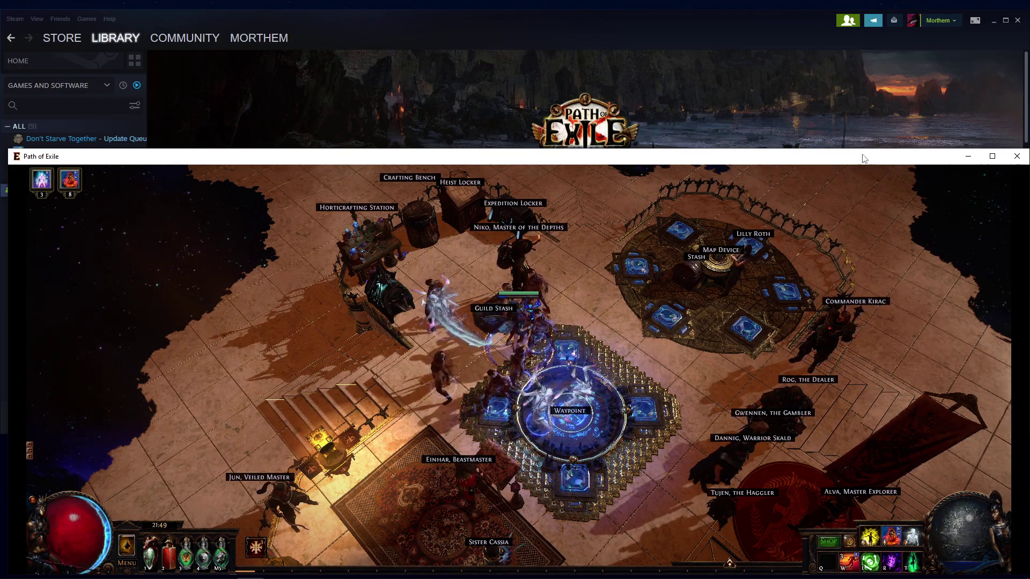
drag(864, 156, 869, 2)
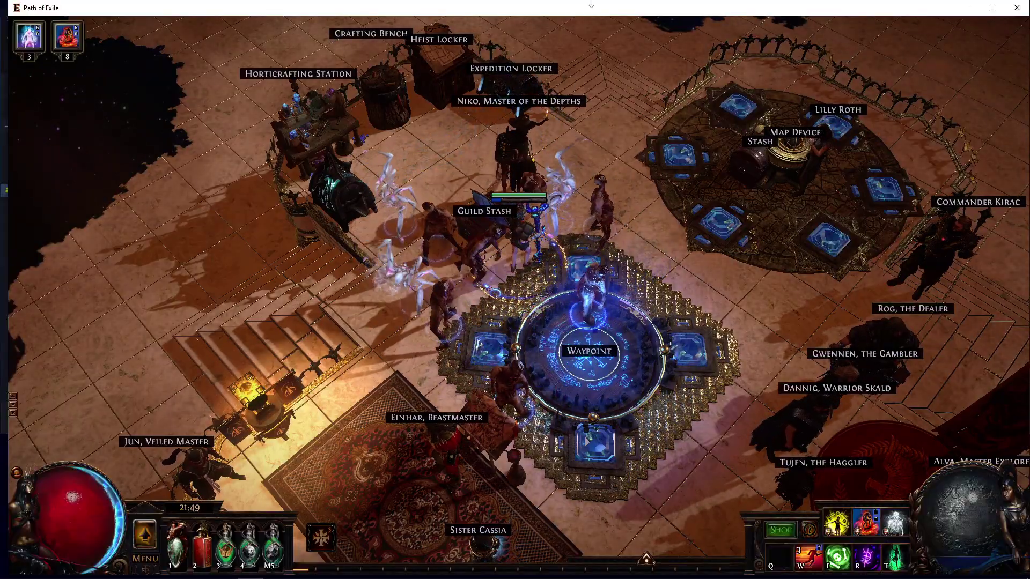
drag(580, 0, 576, 46)
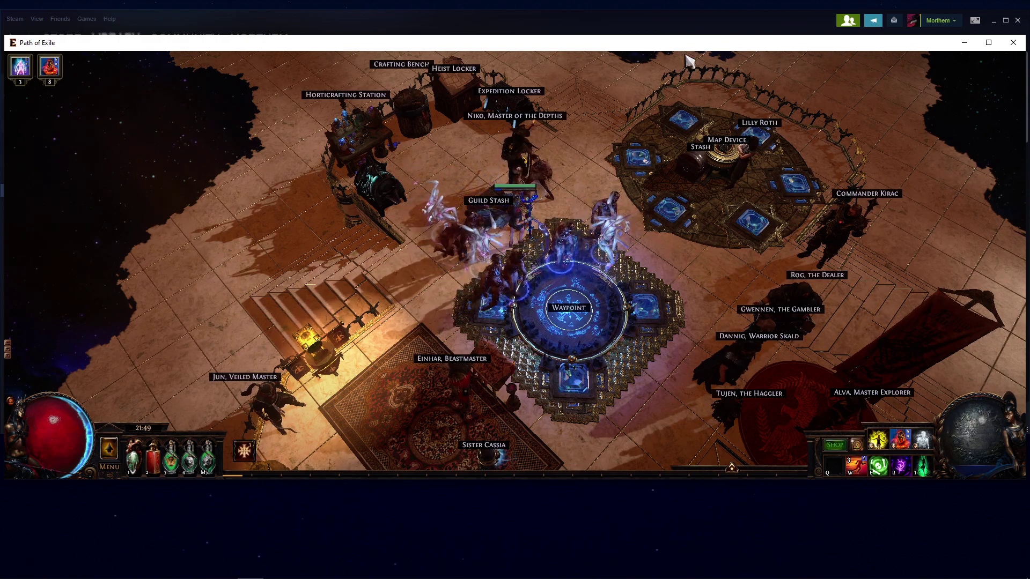
- Maximize Path of Exile and save its display mode as Windowed Fullscreen at 1920x1080
click(989, 42)
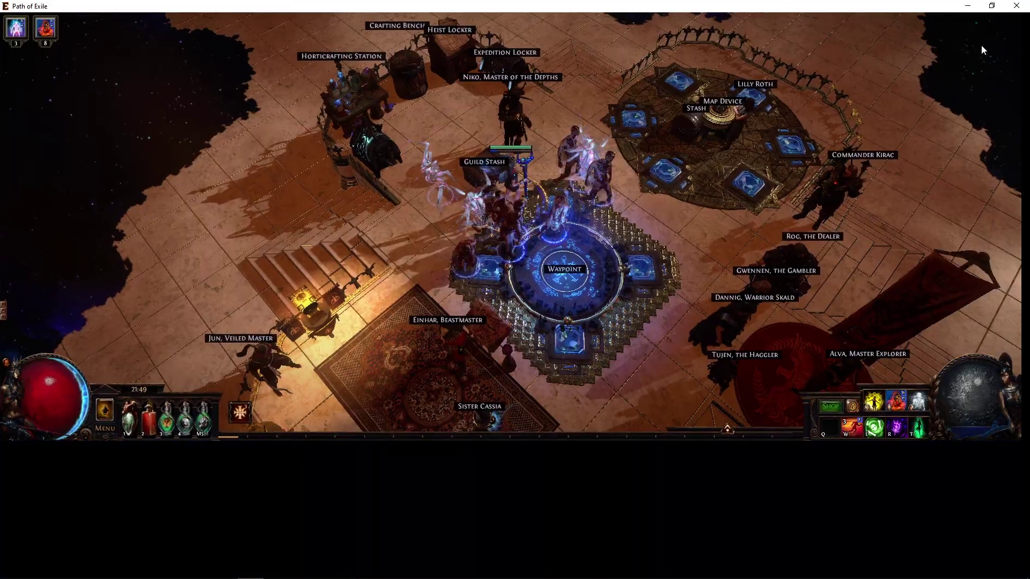
key(Escape)
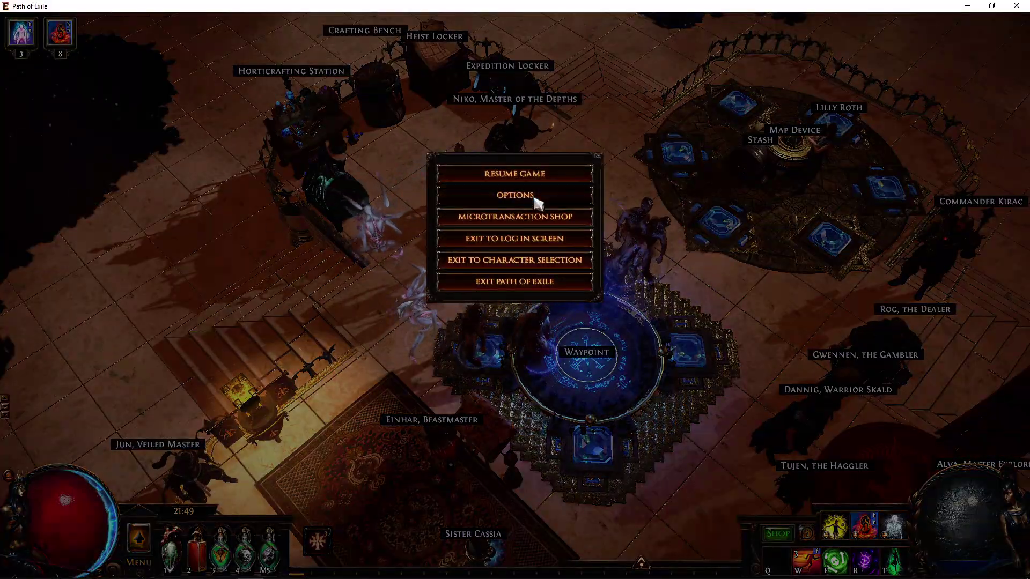
click(536, 201)
click(177, 144)
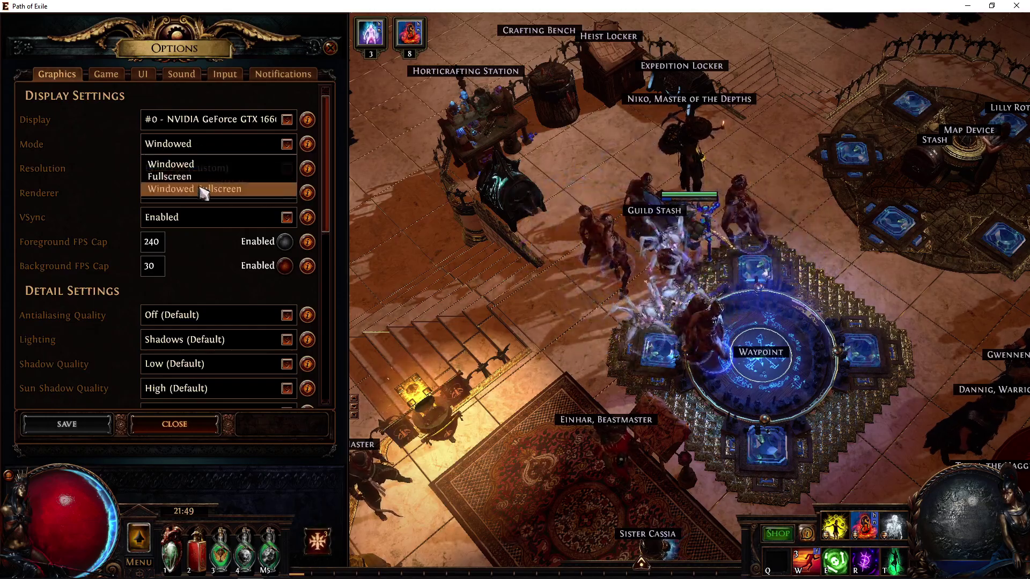
click(203, 191)
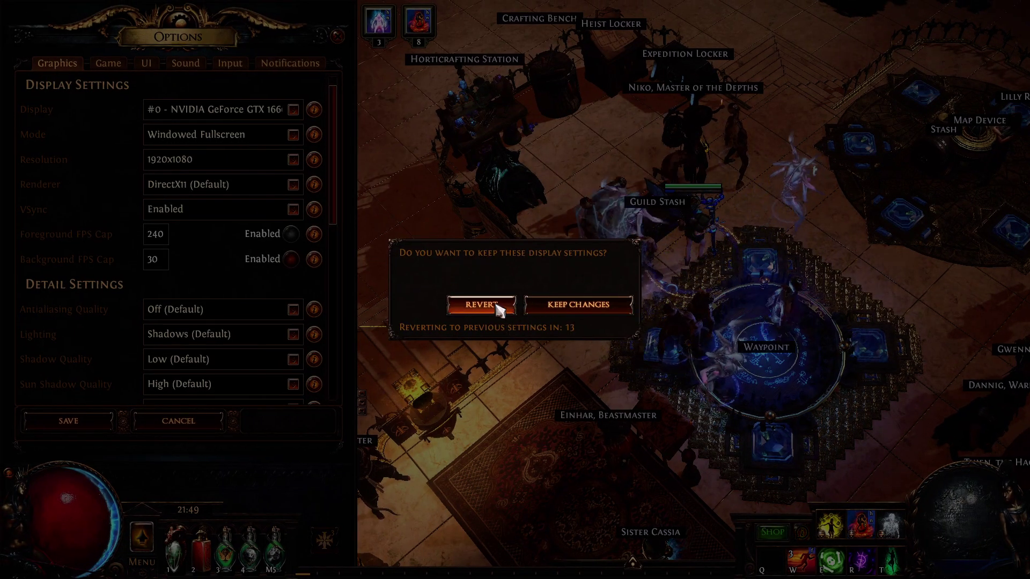
click(533, 309)
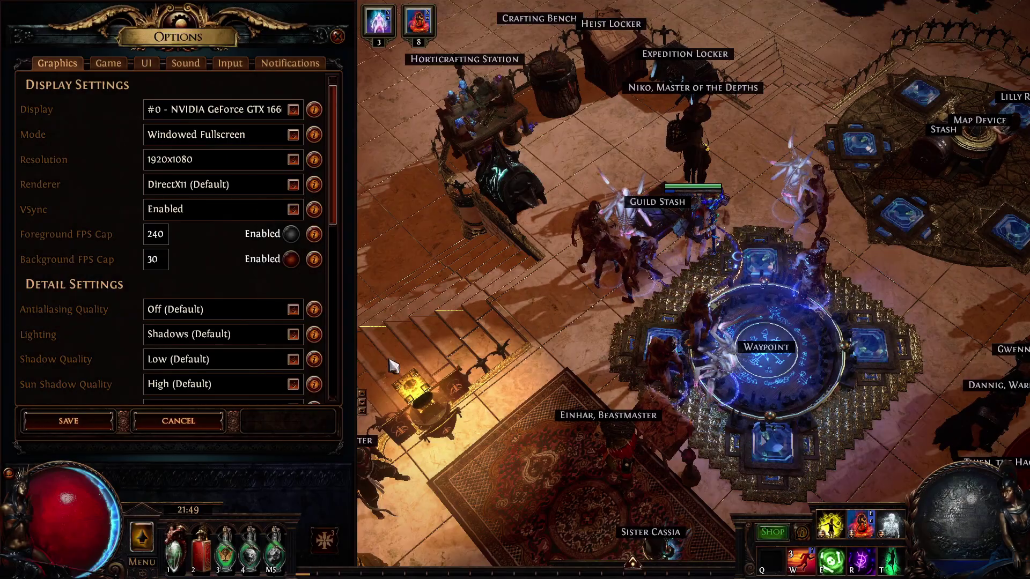
click(88, 422)
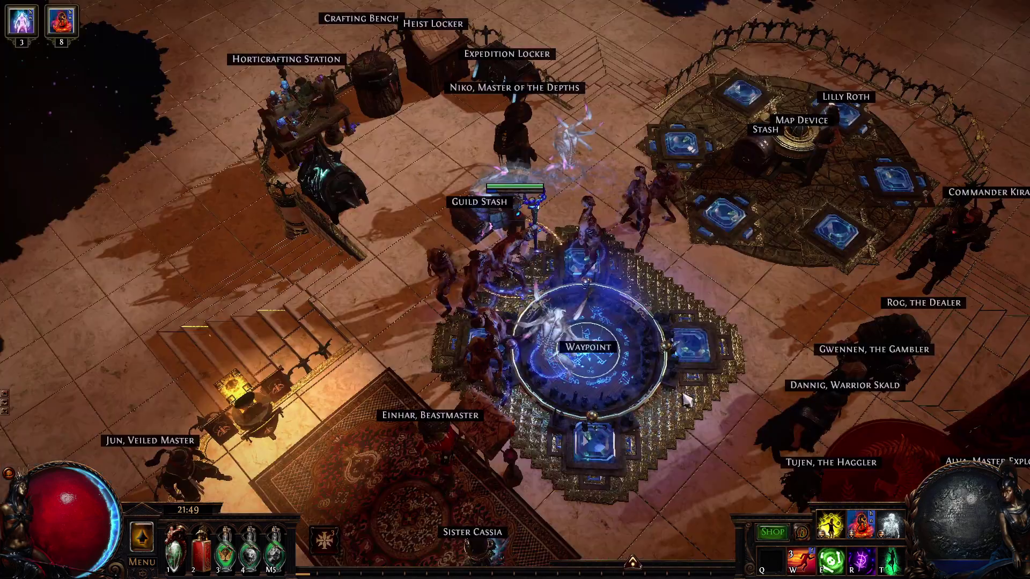
click(571, 214)
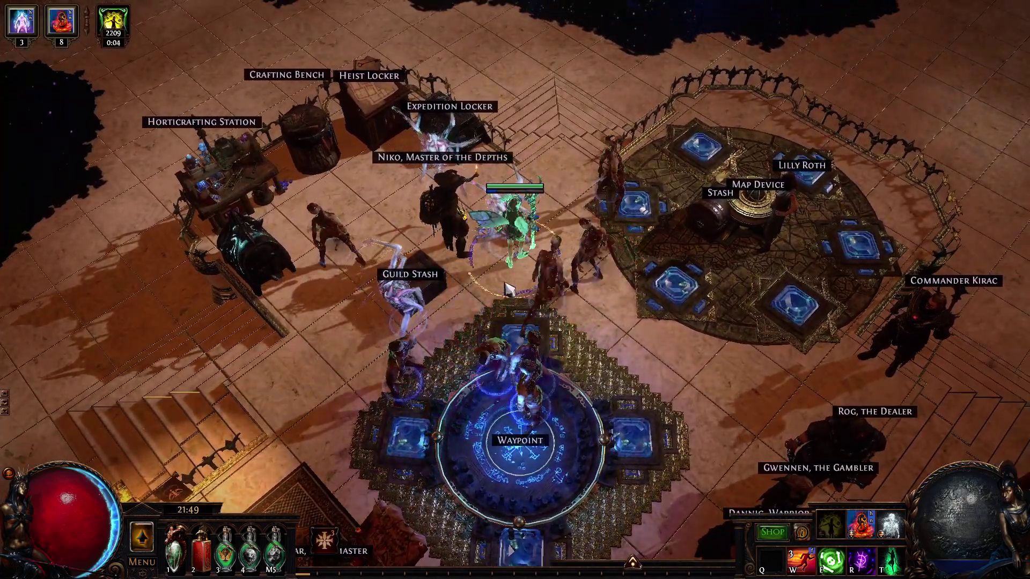
- Position NVIDIA Control Panel's Change Resolution page and scroll to the PC resolutions showing 1920 × 1080 at 144Hz
click(507, 290)
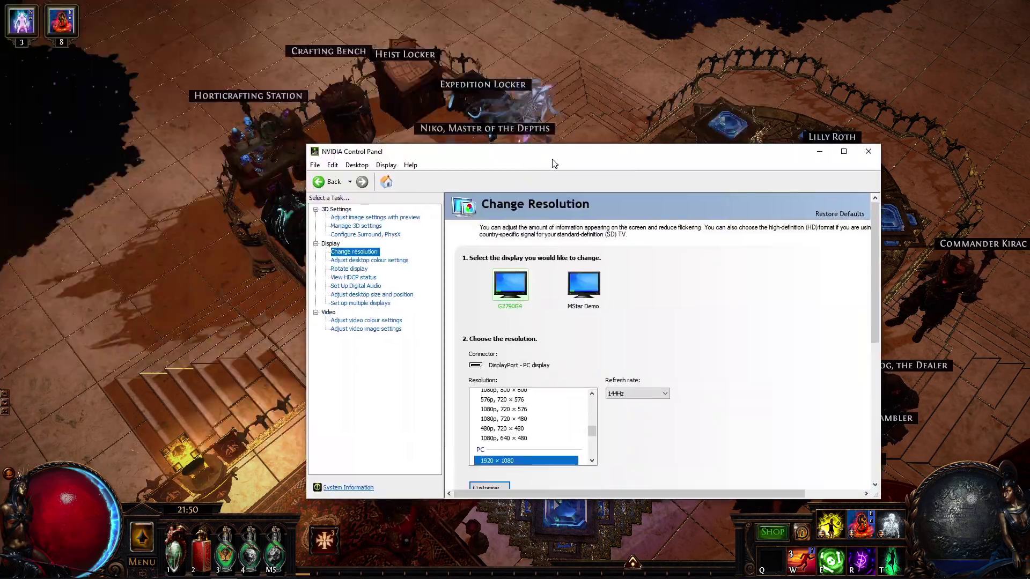
drag(554, 164, 528, 124)
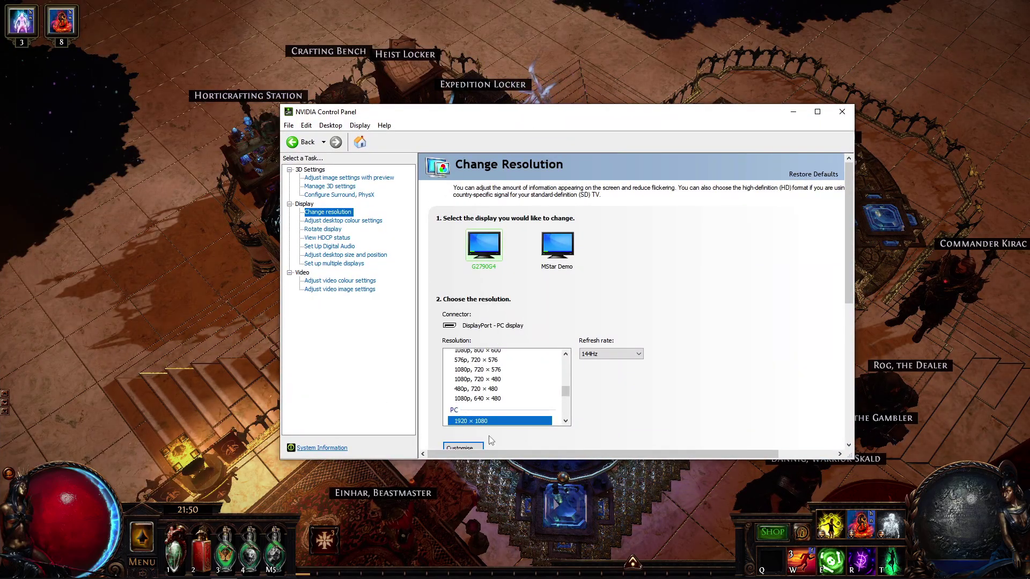
scroll(453, 402, down, 1)
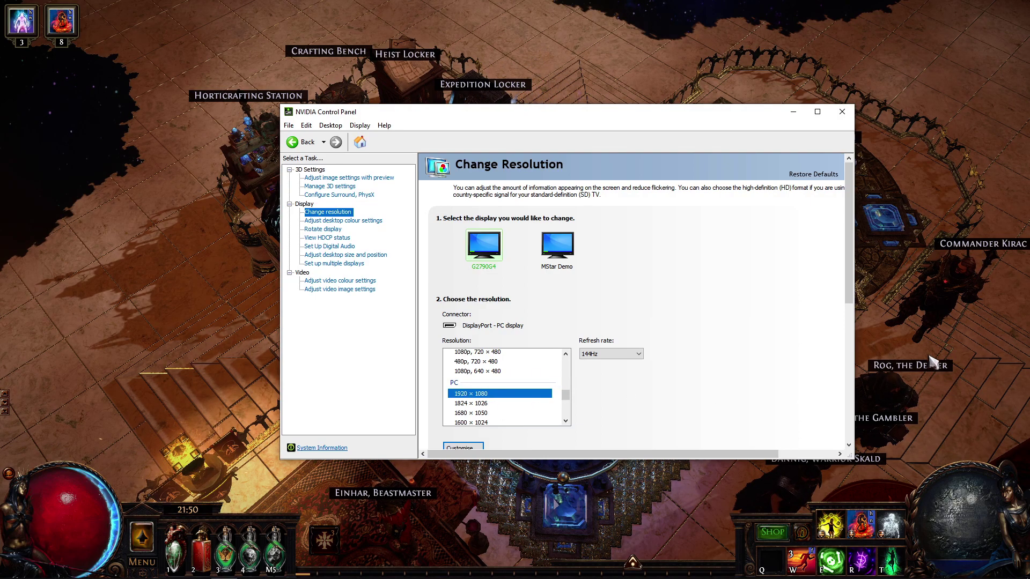
mouse_move(204, 571)
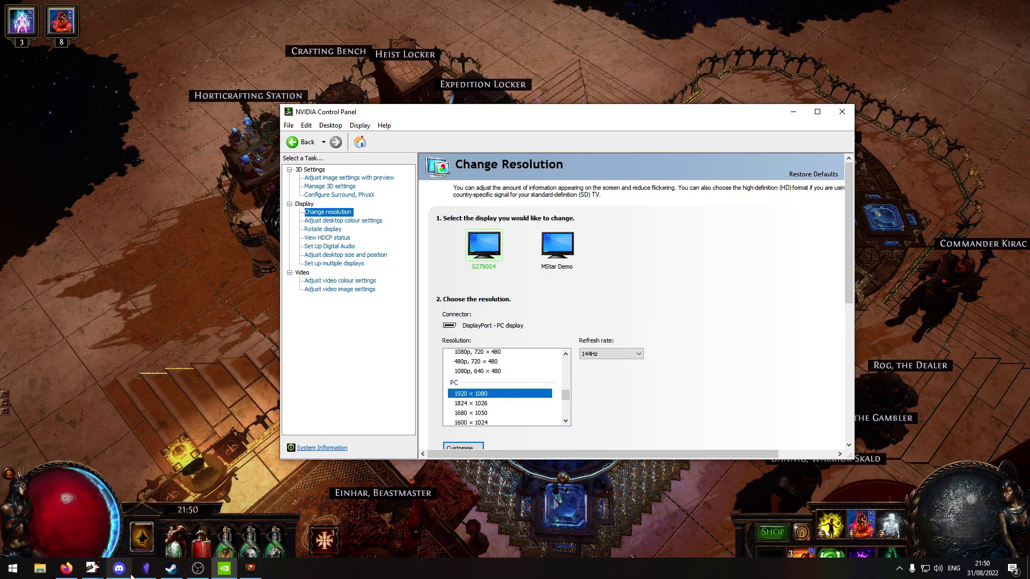
click(144, 570)
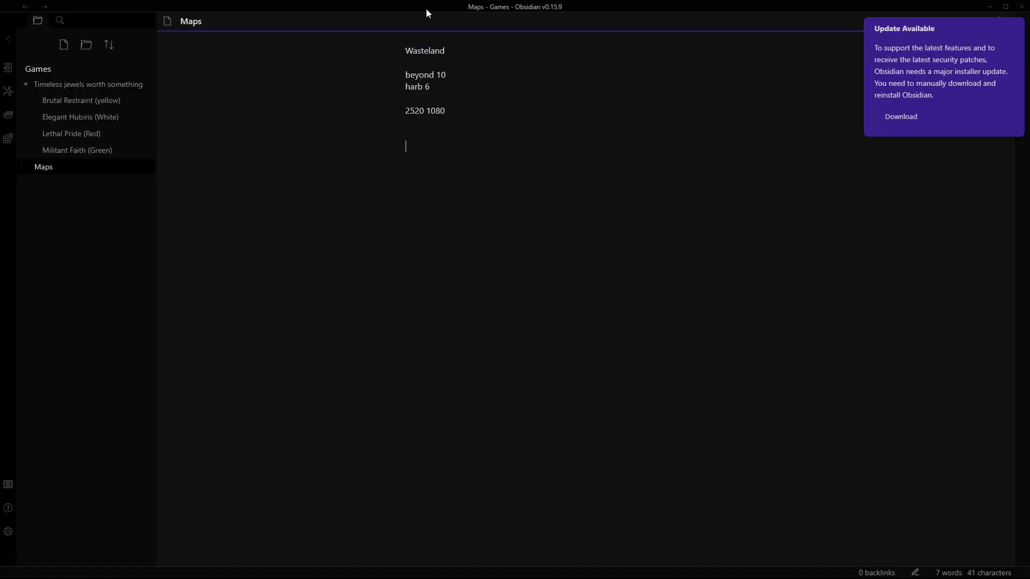
drag(426, 9, 851, 69)
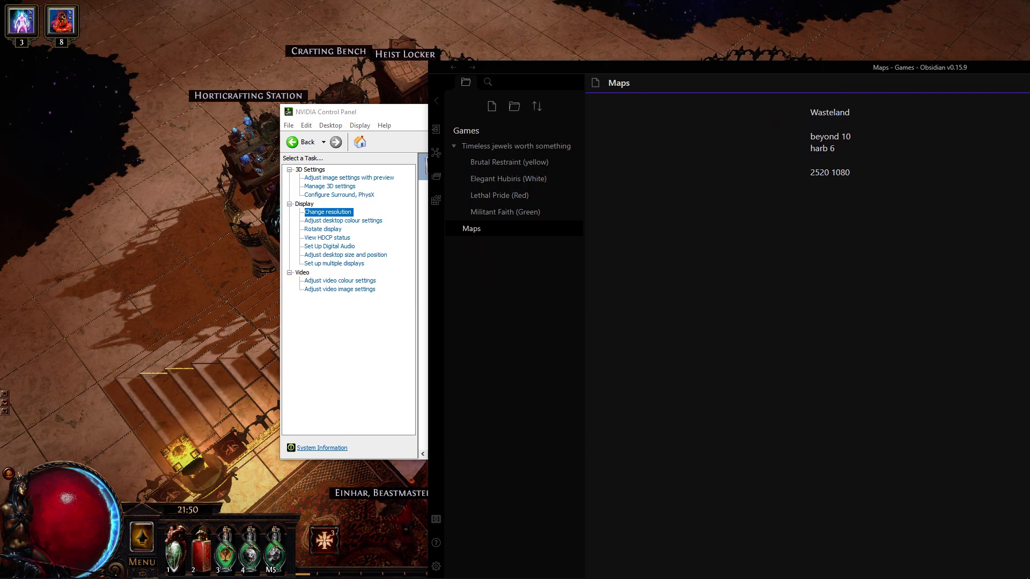
drag(915, 72, 858, 0)
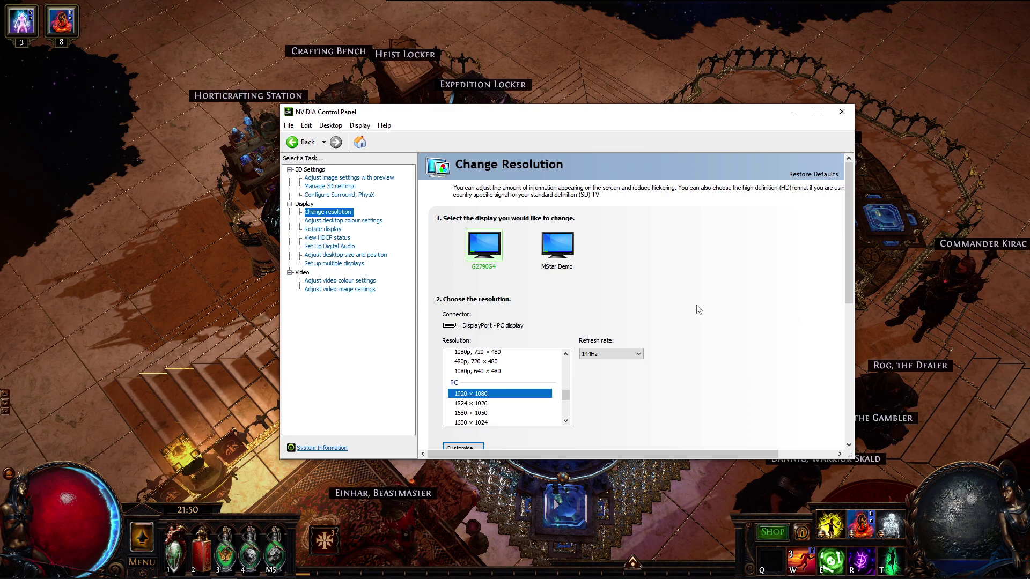
- Launch Calculator via search and move it off the resolution list
key(super)
text(calc)
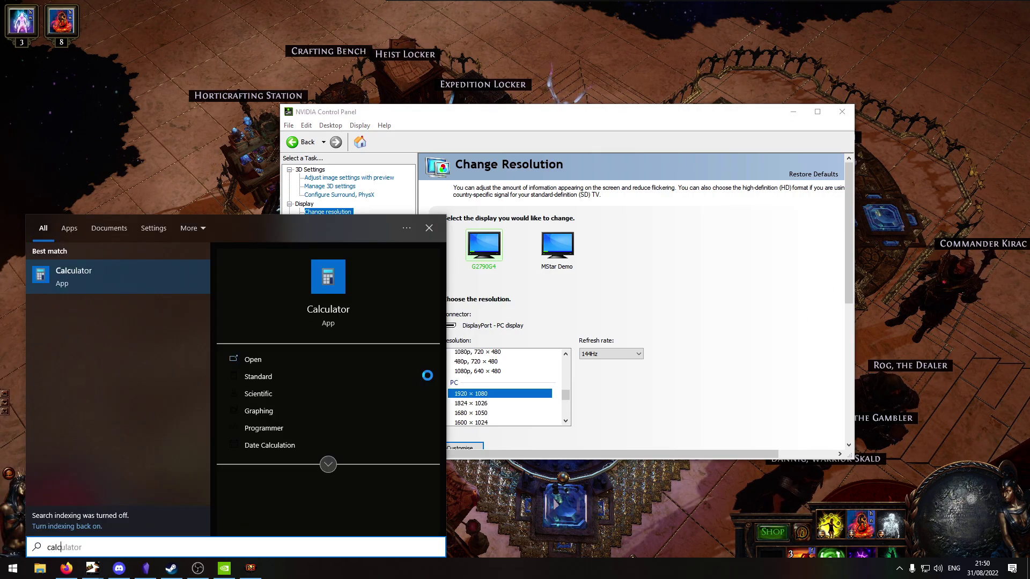
key(Return)
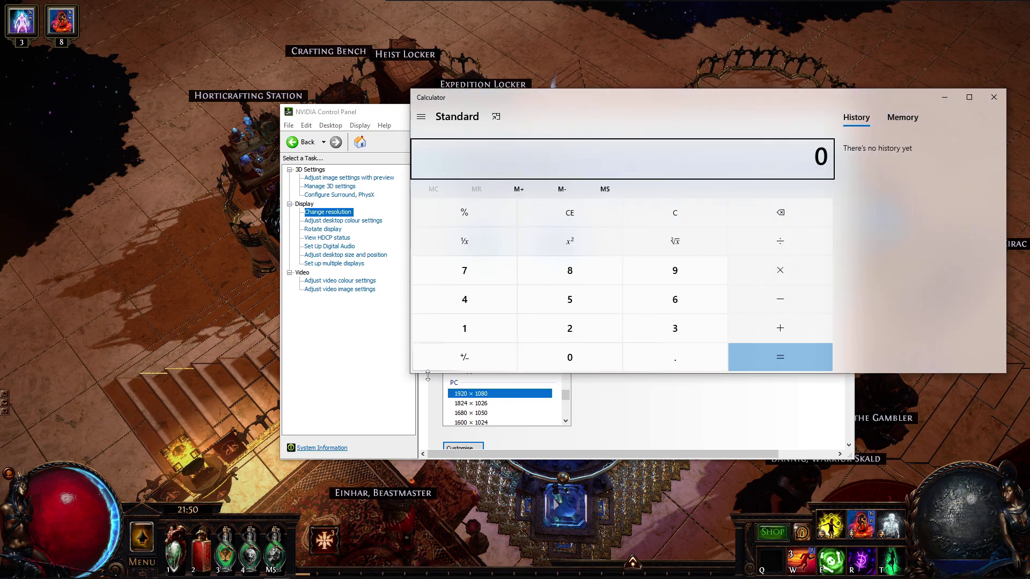
drag(681, 106, 391, 76)
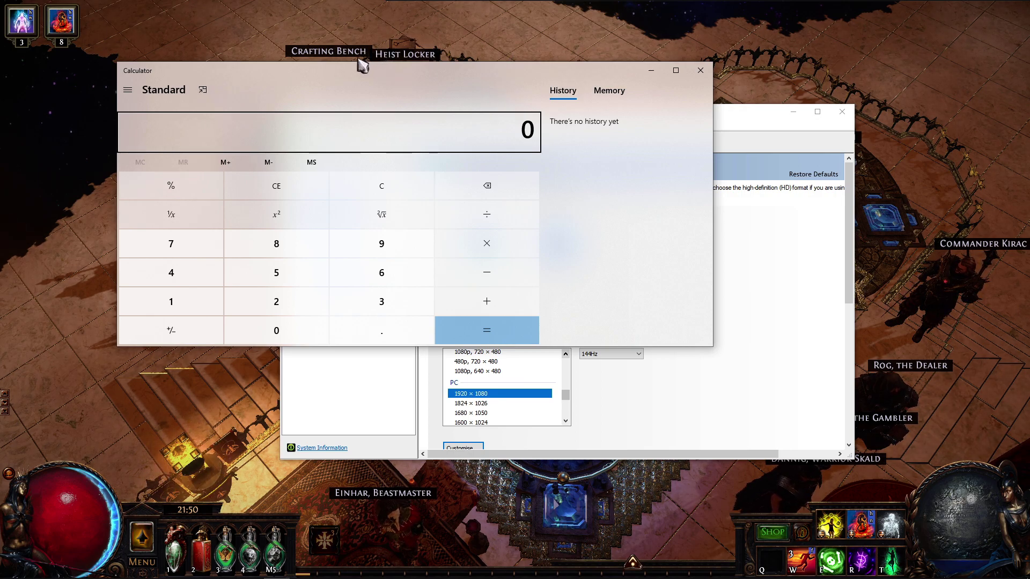
drag(342, 66, 416, 35)
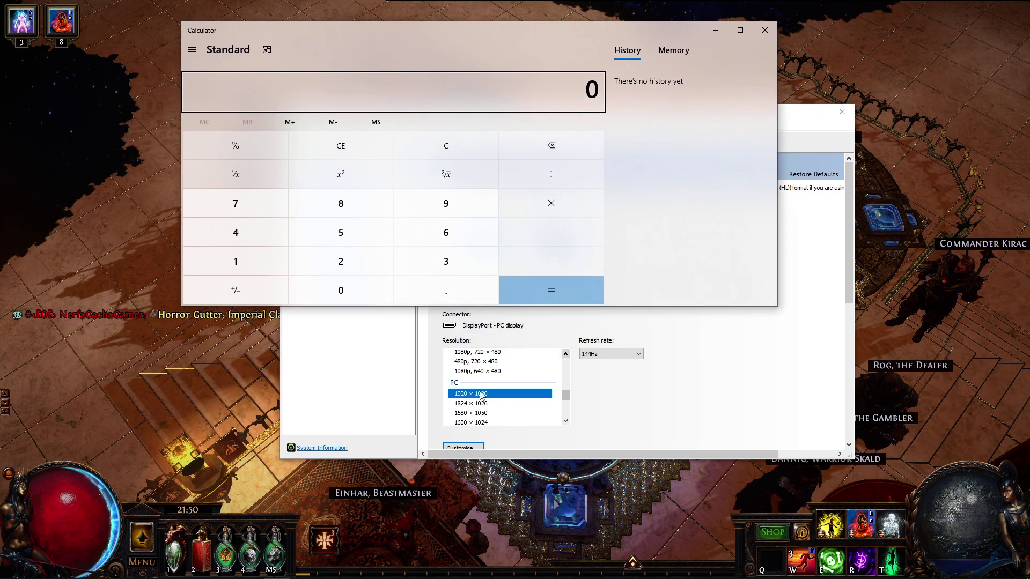
- Calculate 1920 ÷ 21 × 9 to get 822.857 as the 21:9 height
click(359, 85)
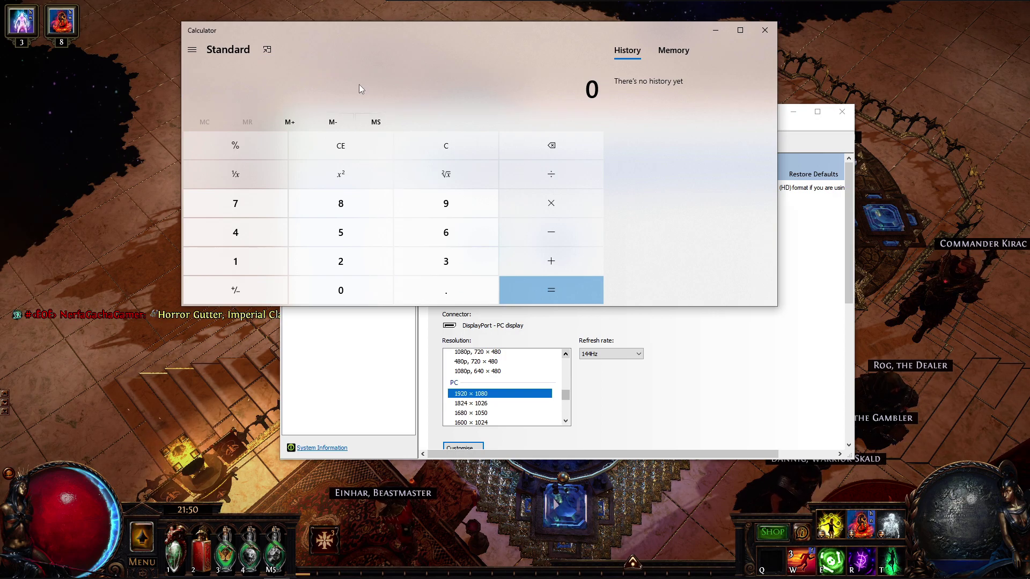
text(1080)
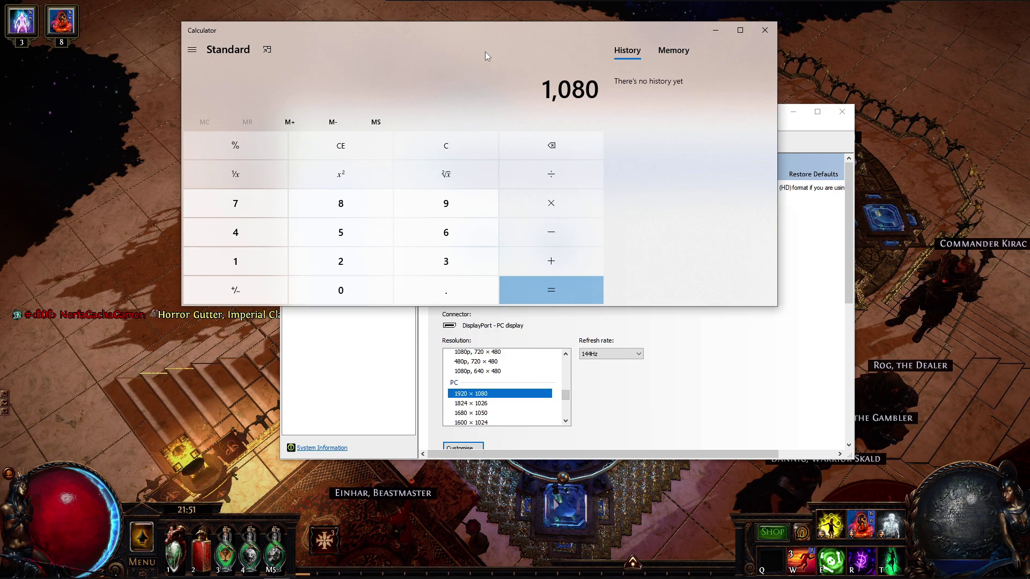
drag(528, 30, 572, 30)
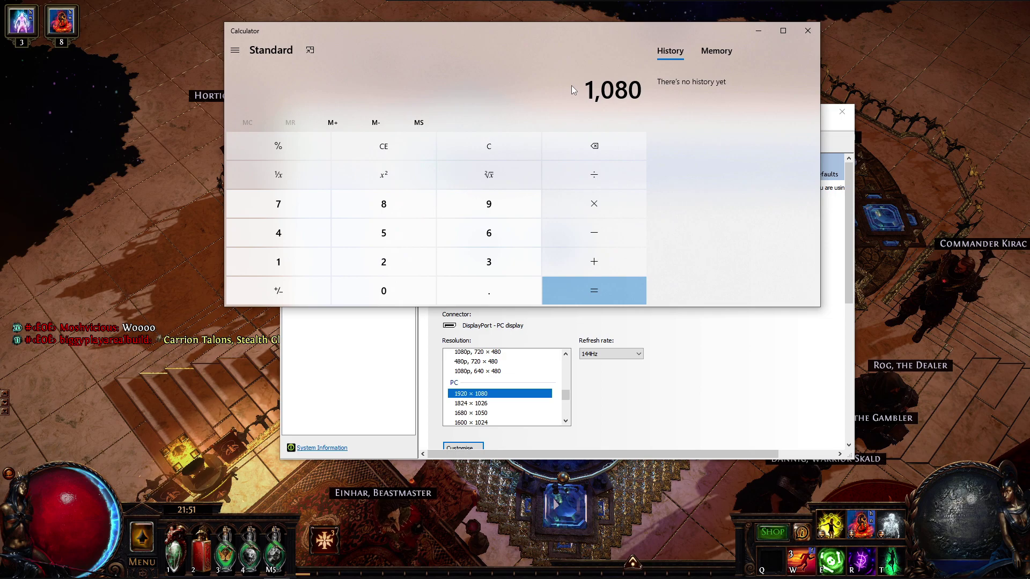
click(493, 153)
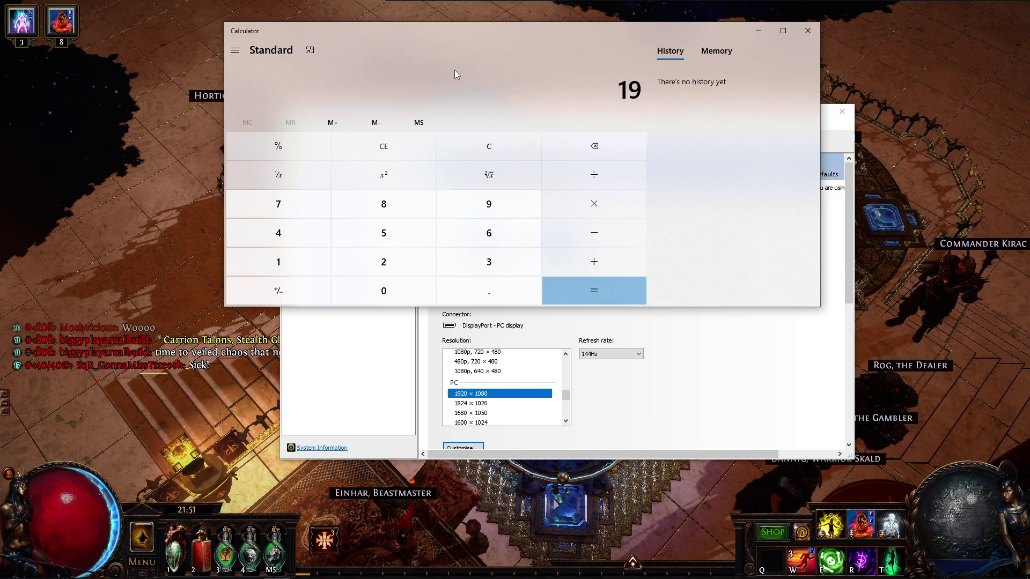
text(20)
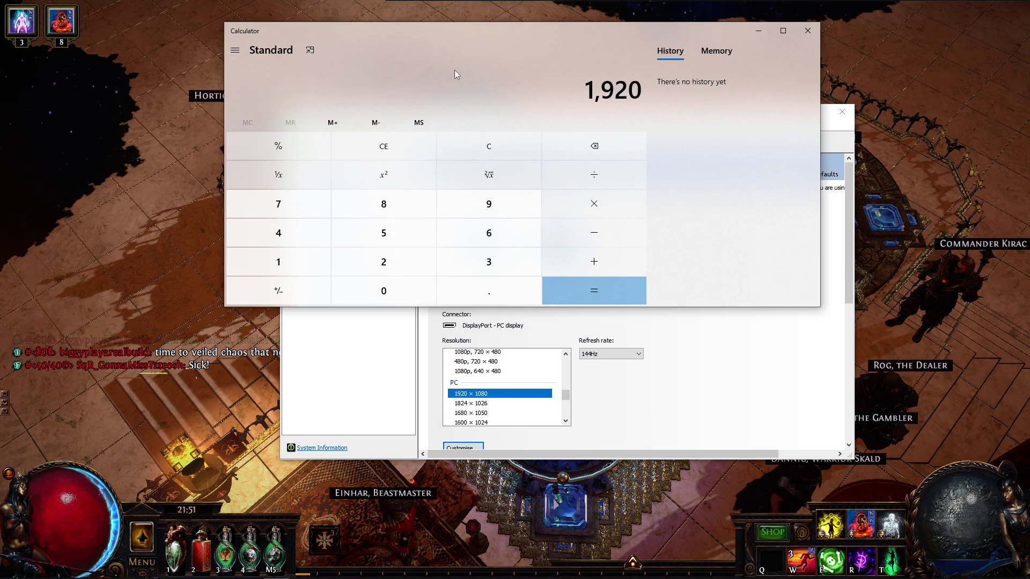
text( ÷ 21)
key(Return)
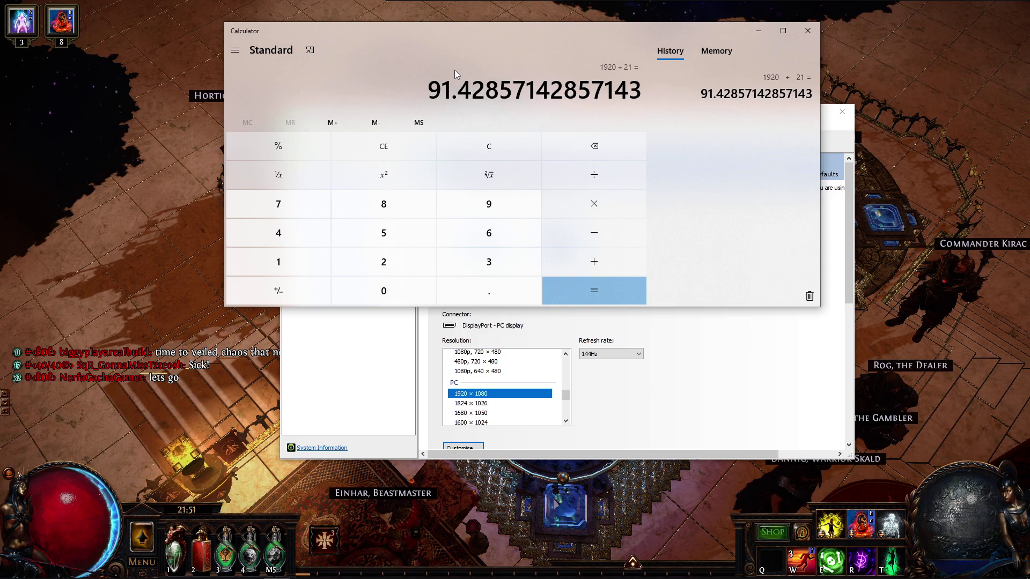
key(asterisk)
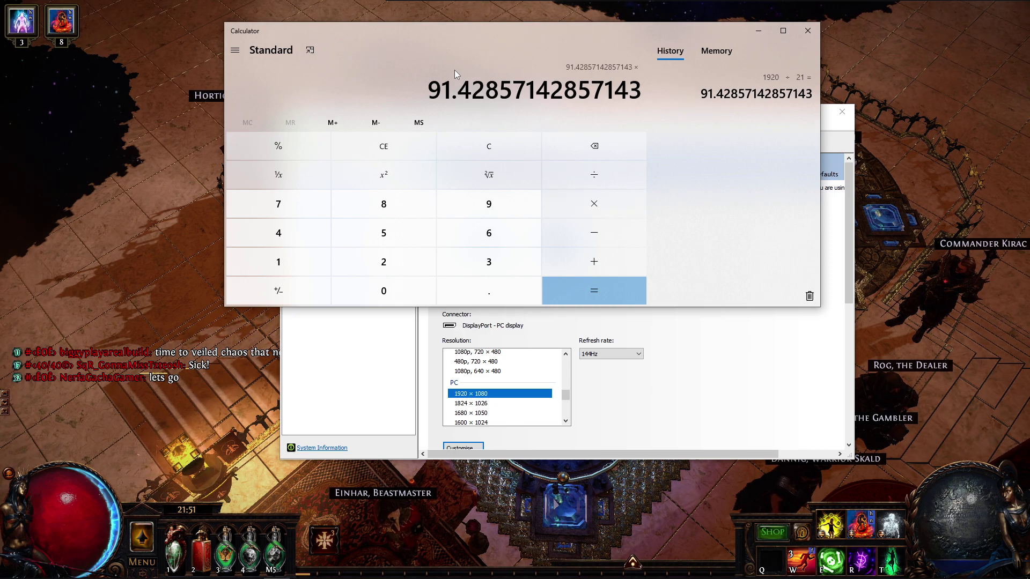
text(9)
key(Return)
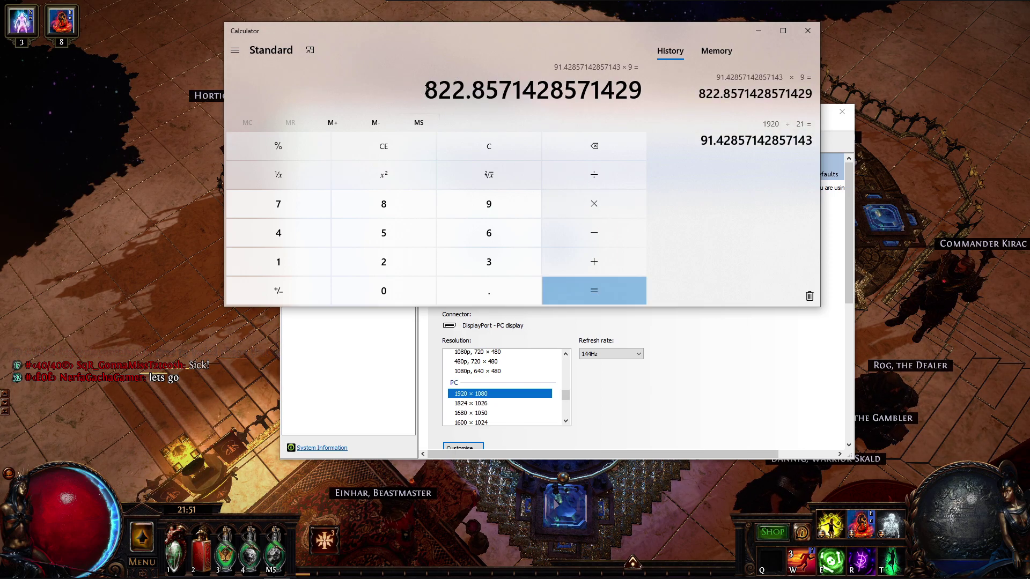
- Select the custom 1920 × 820 entry in NVIDIA's Resolution list, switching it to 144Hz
click(475, 395)
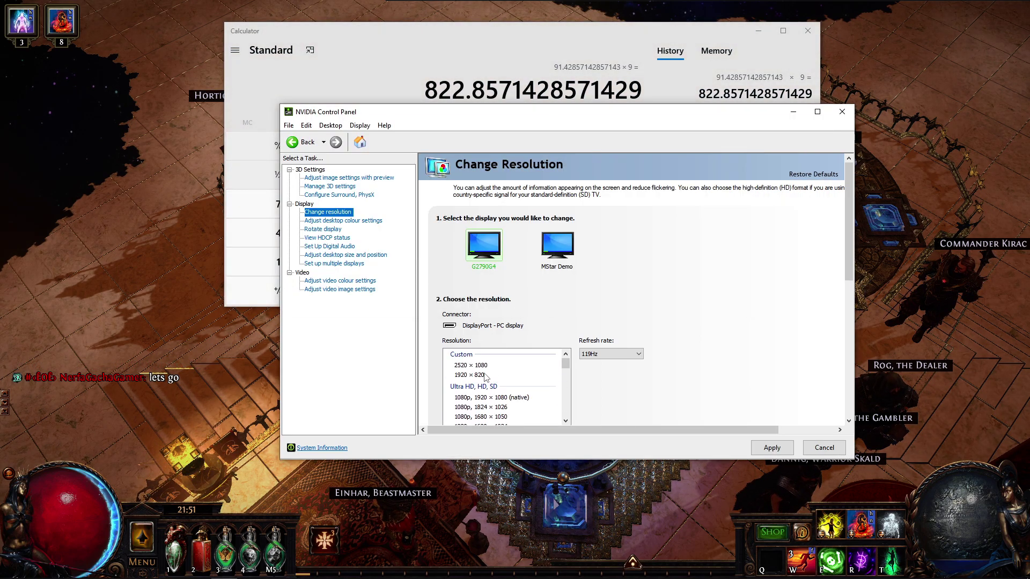
click(482, 375)
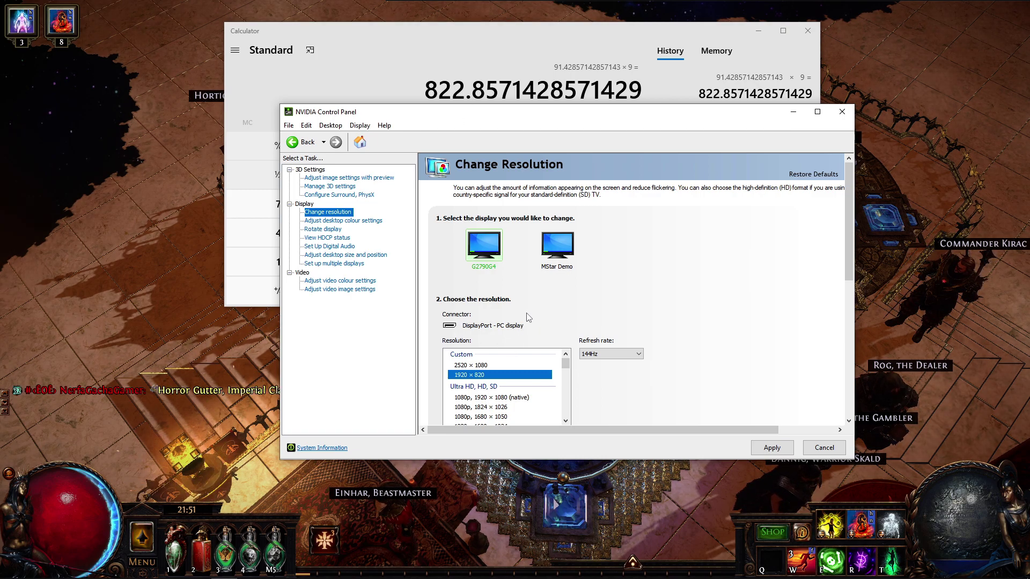
scroll(579, 326, down, 1)
scroll(518, 337, down, 5)
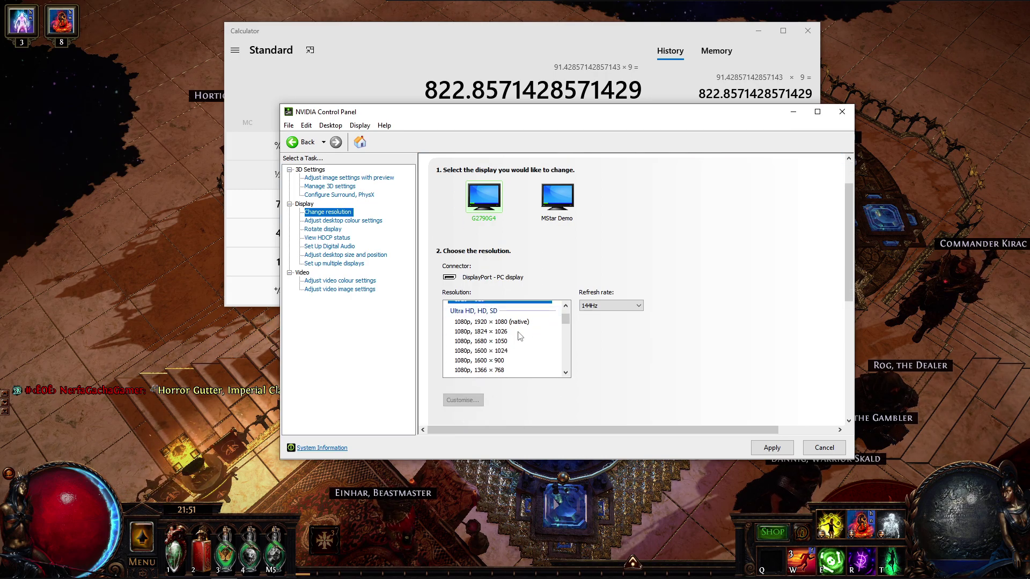
scroll(516, 335, up, 1)
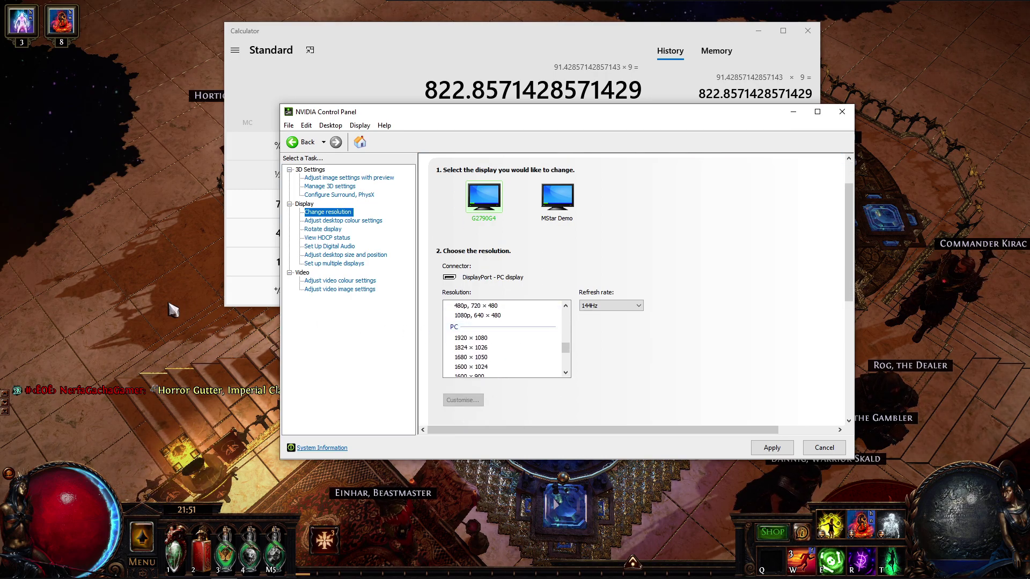
- Clear Calculator and compute 1080 ÷ 9 × 21 = 2,520 as the 21:9 width
click(465, 49)
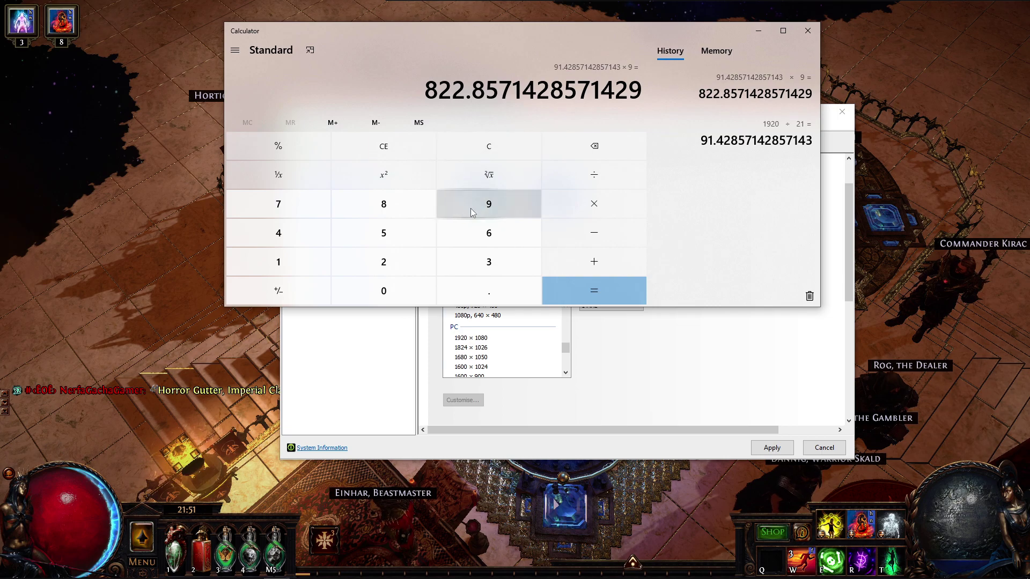
click(475, 145)
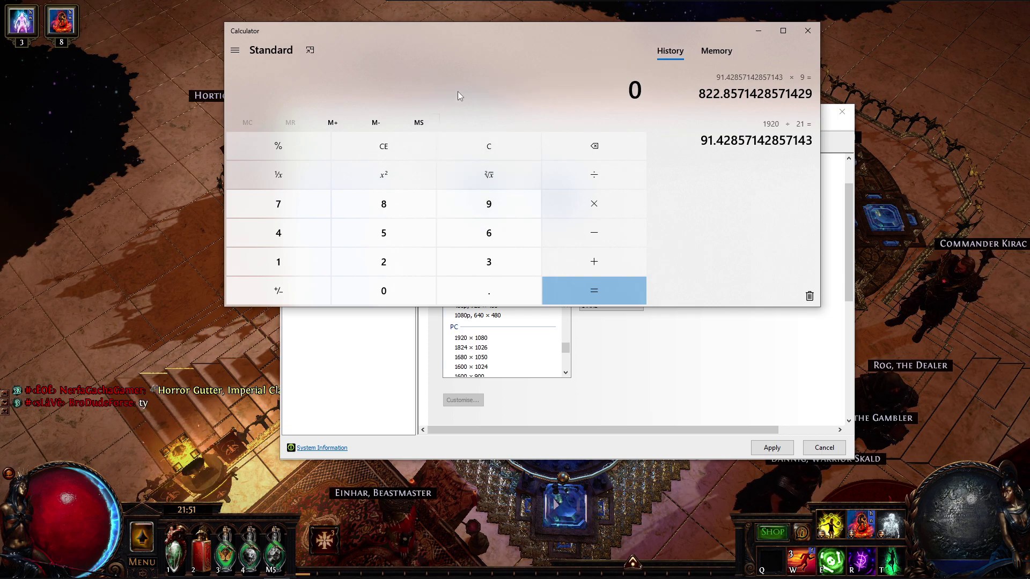
text(1080)
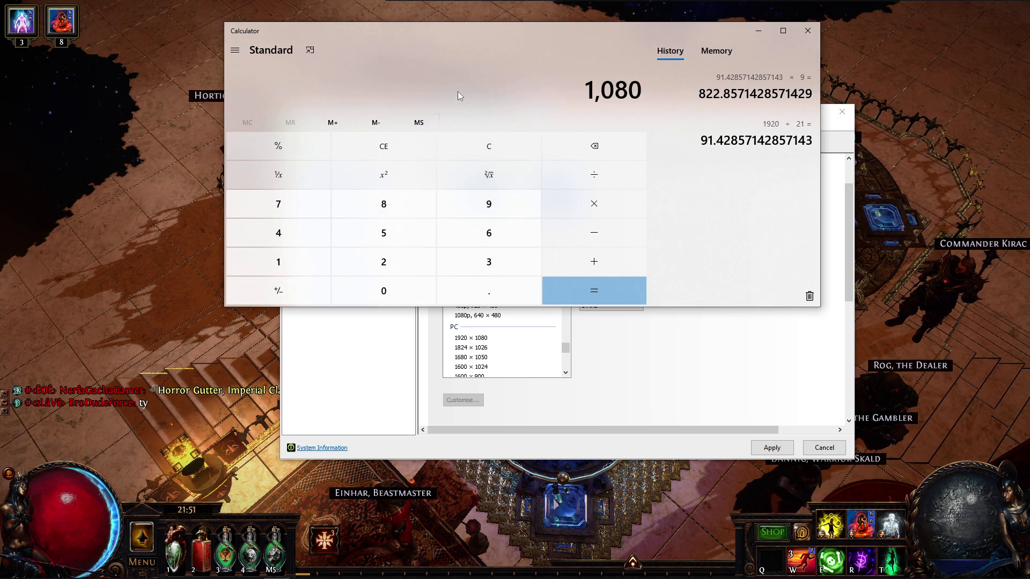
text(/9)
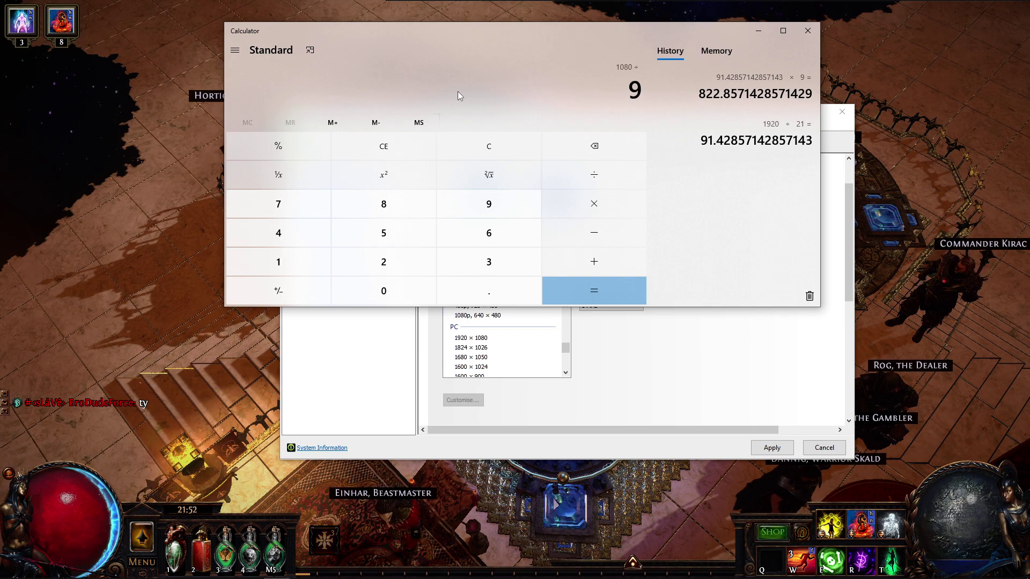
key(Return)
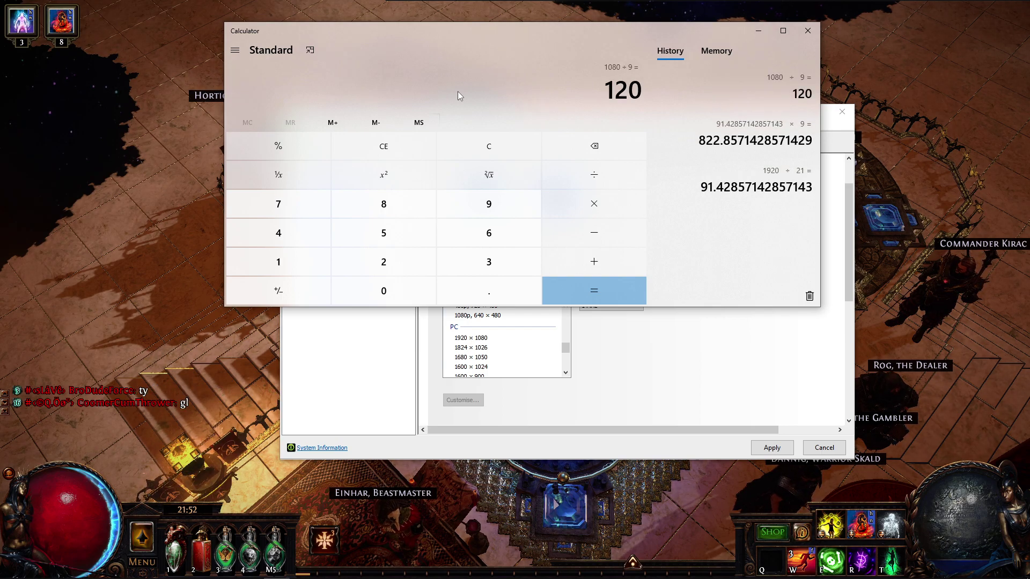
text(*21)
key(Return)
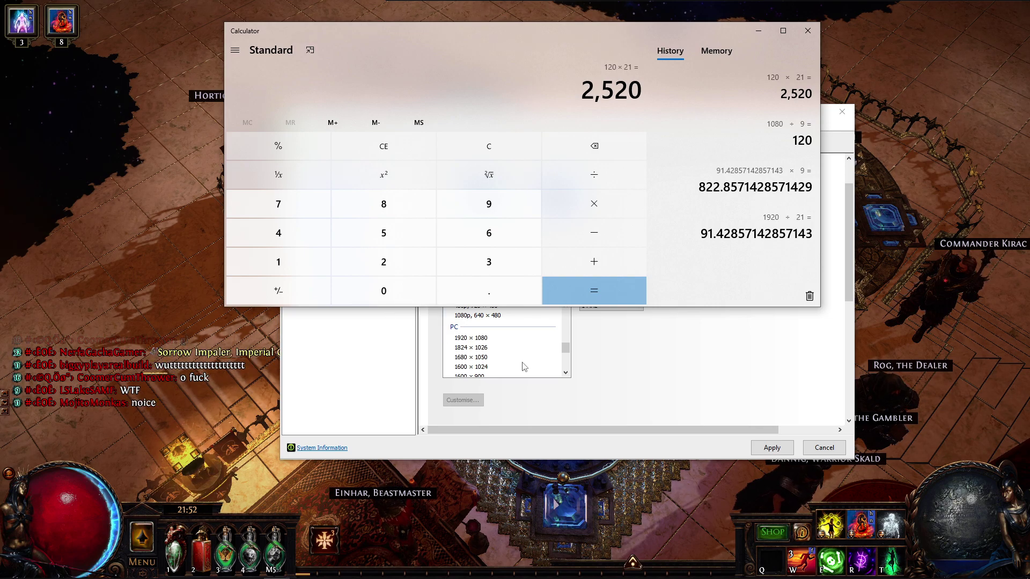
scroll(509, 354, up, 5)
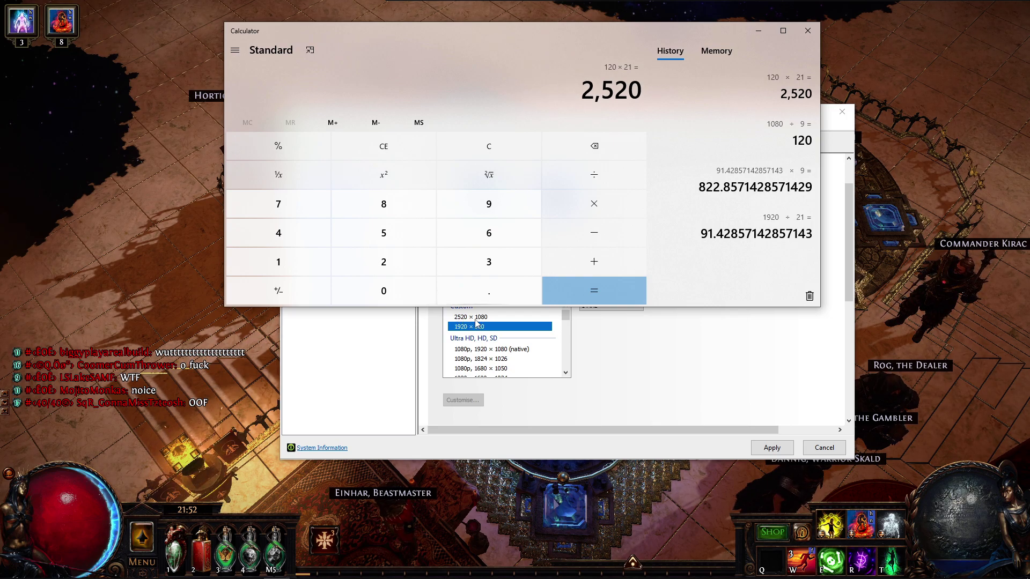
- Close Calculator and select the standard 1920 × 1080 at 144Hz resolution
click(661, 379)
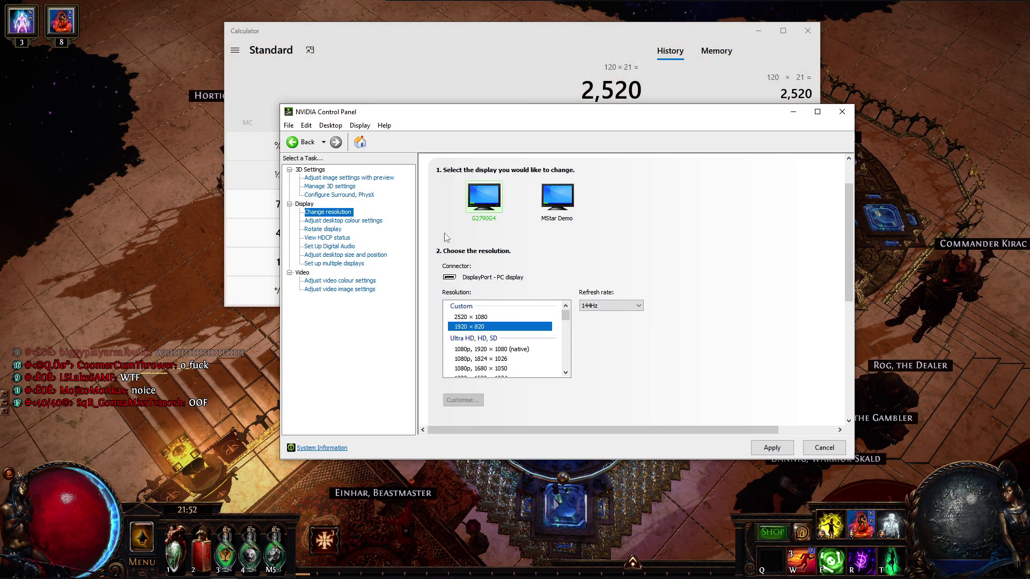
click(807, 31)
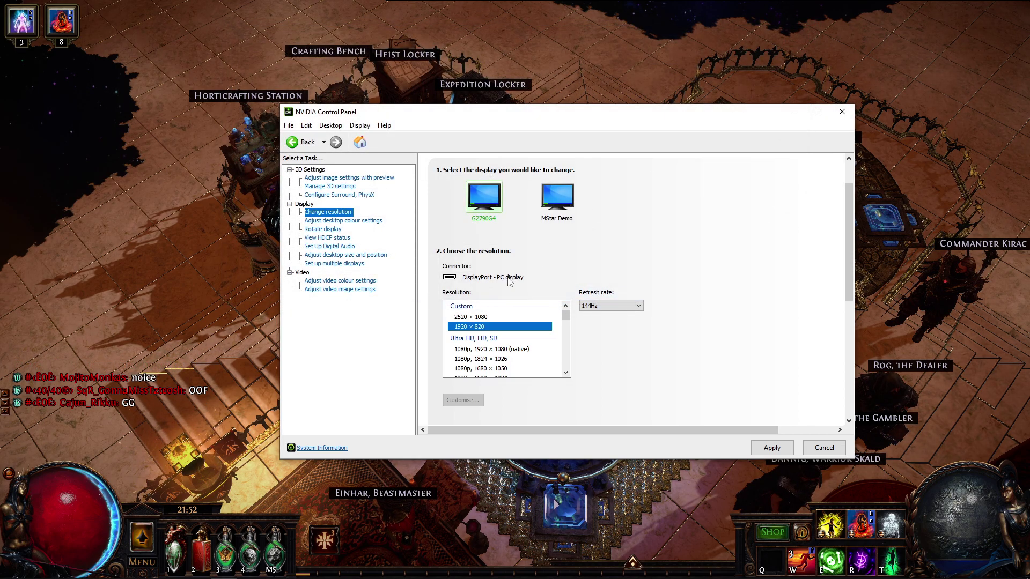
click(514, 358)
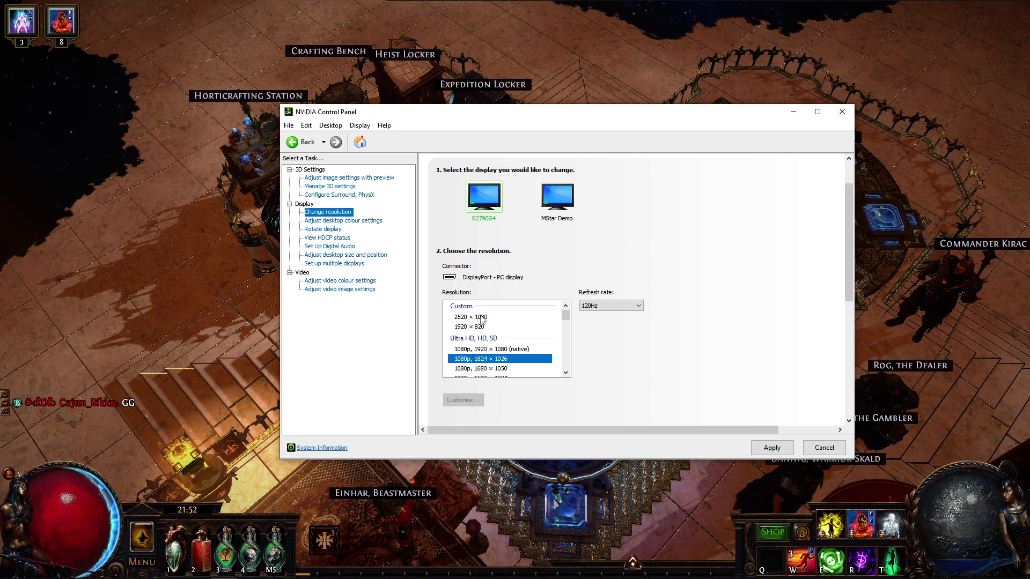
scroll(495, 355, down, 5)
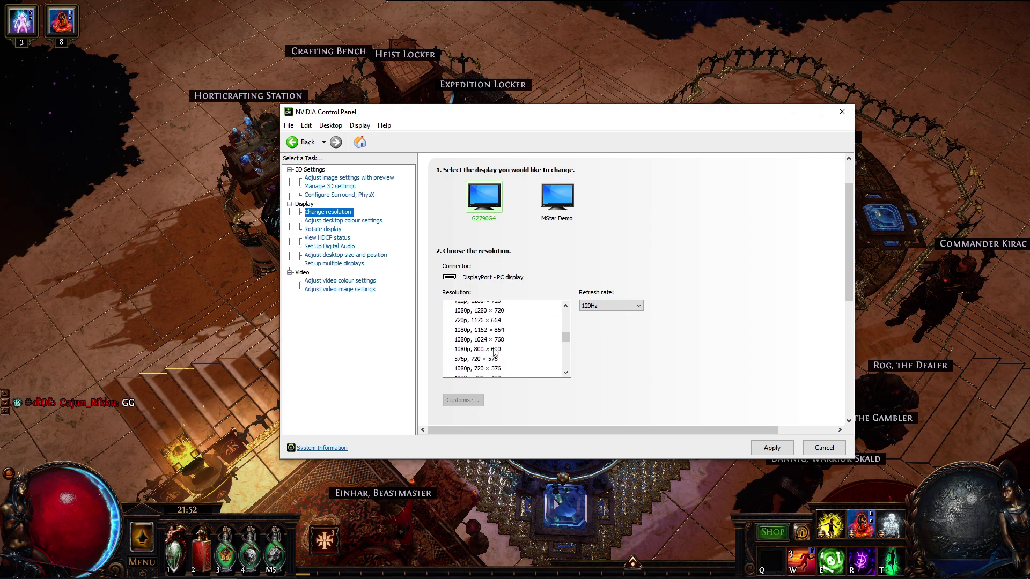
scroll(495, 355, up, 2)
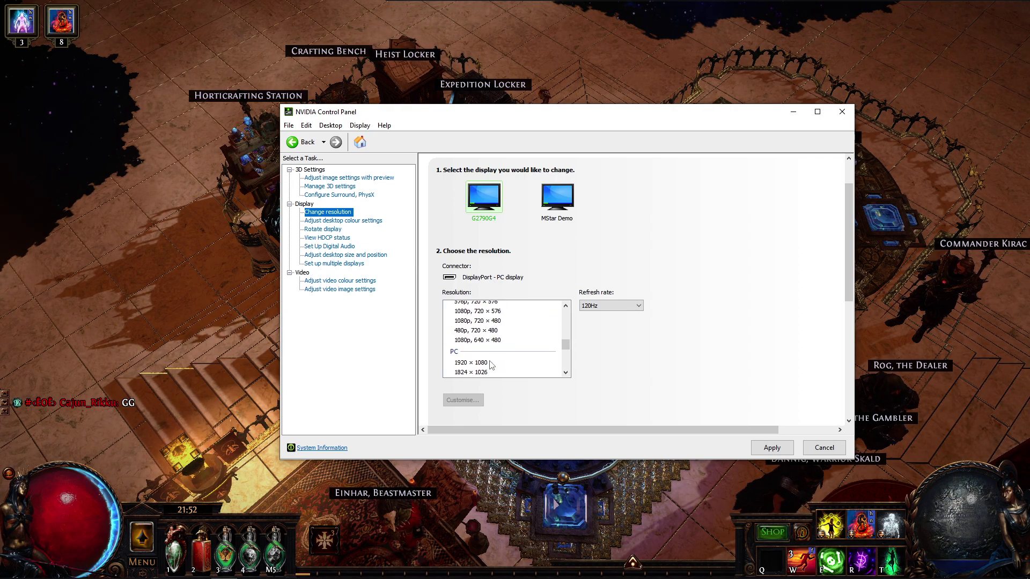
click(483, 362)
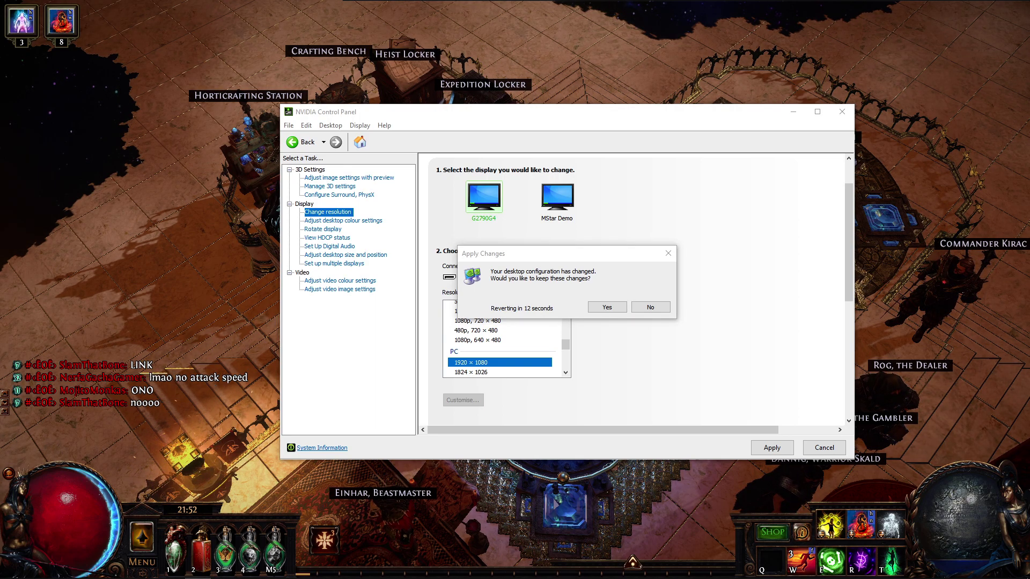
- Keep 1920 × 1080, then delete the 2520 x 1080 custom resolution, leaving only 1920 x 820
key(Return)
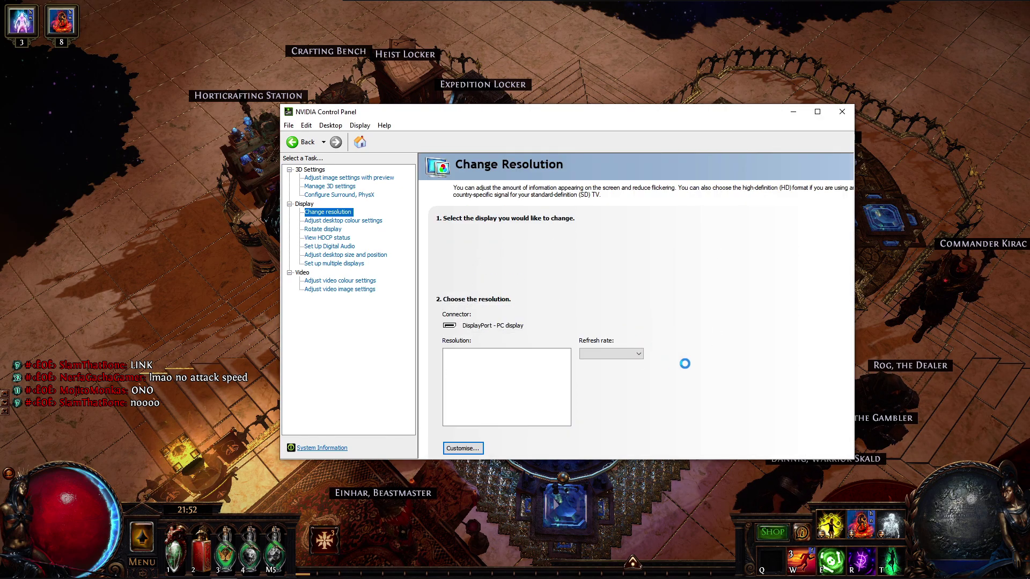
scroll(688, 354, down, 1)
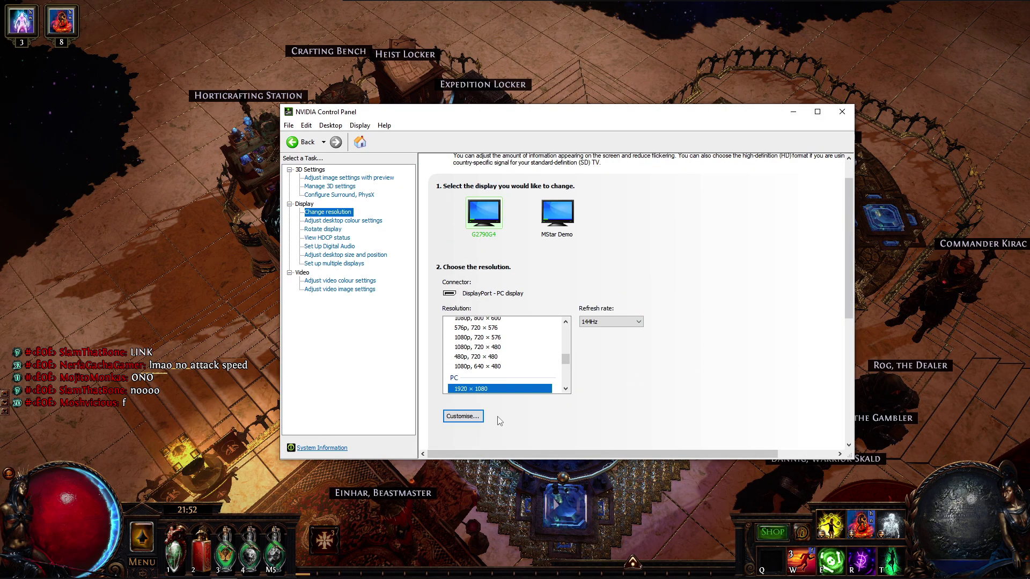
click(462, 416)
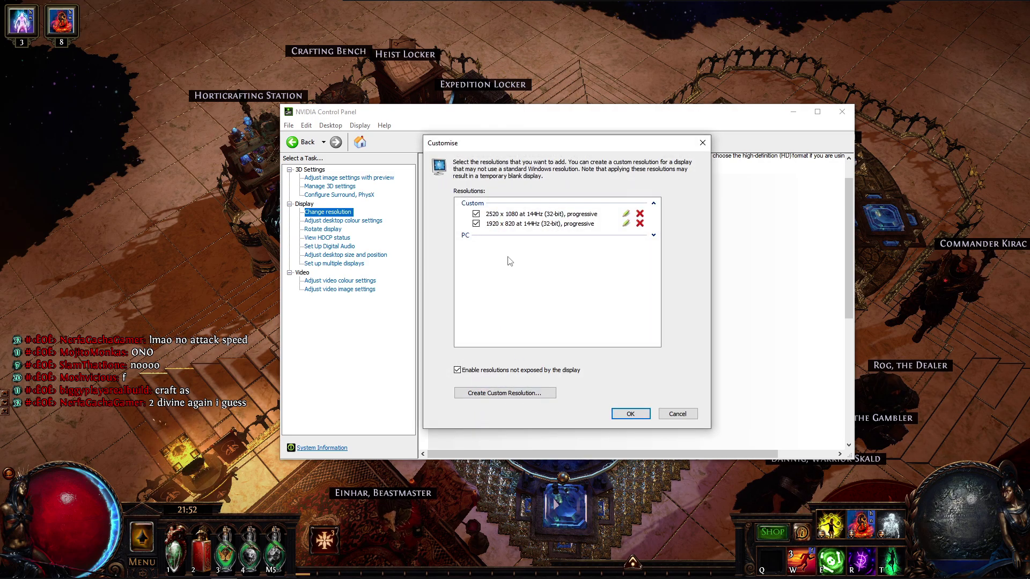
click(561, 224)
click(576, 217)
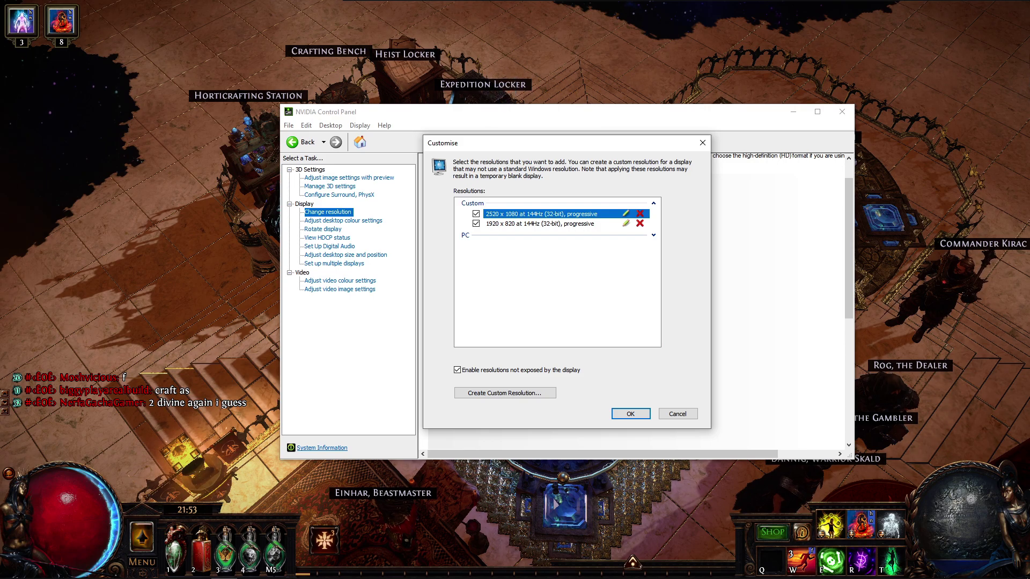
key(alt+Tab)
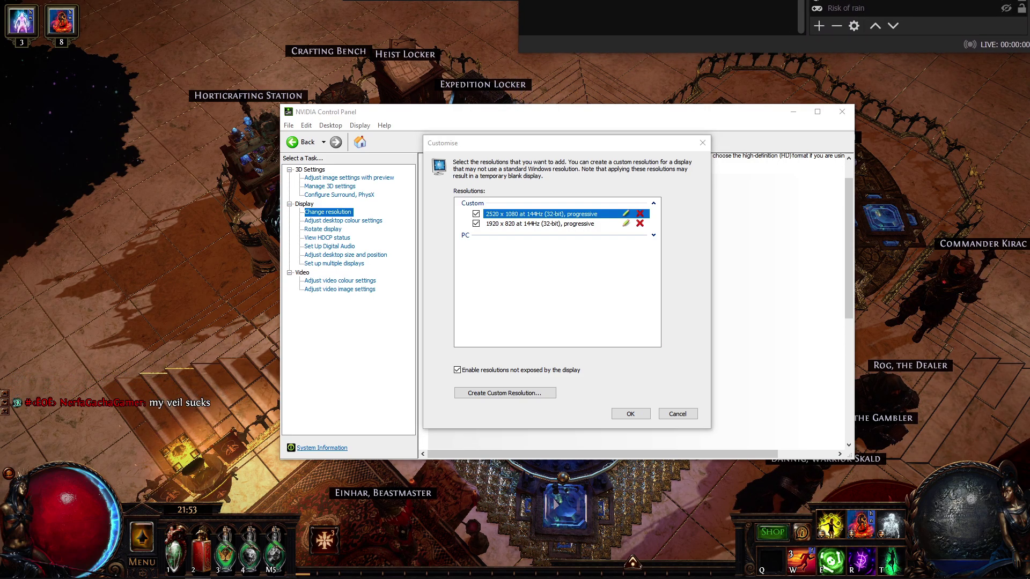
click(757, 56)
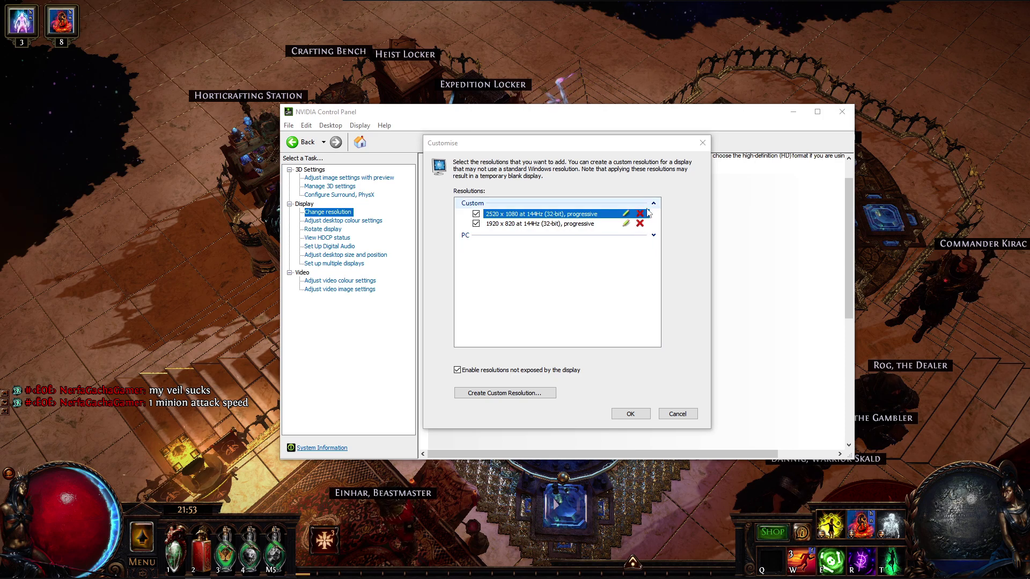
shift+click(635, 224)
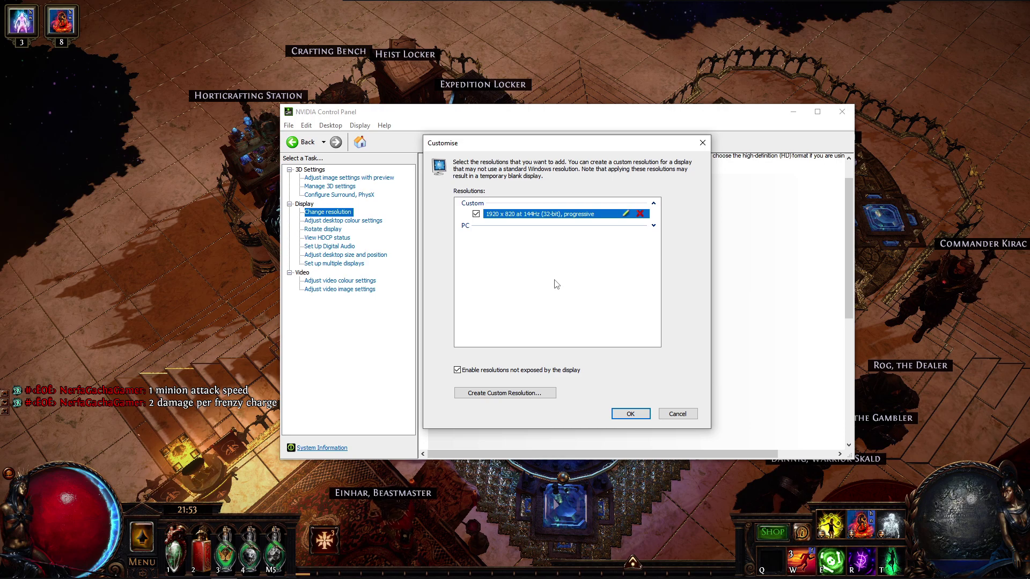
- Create, test and save a new 2520 × 1080 at 144Hz custom resolution
click(520, 395)
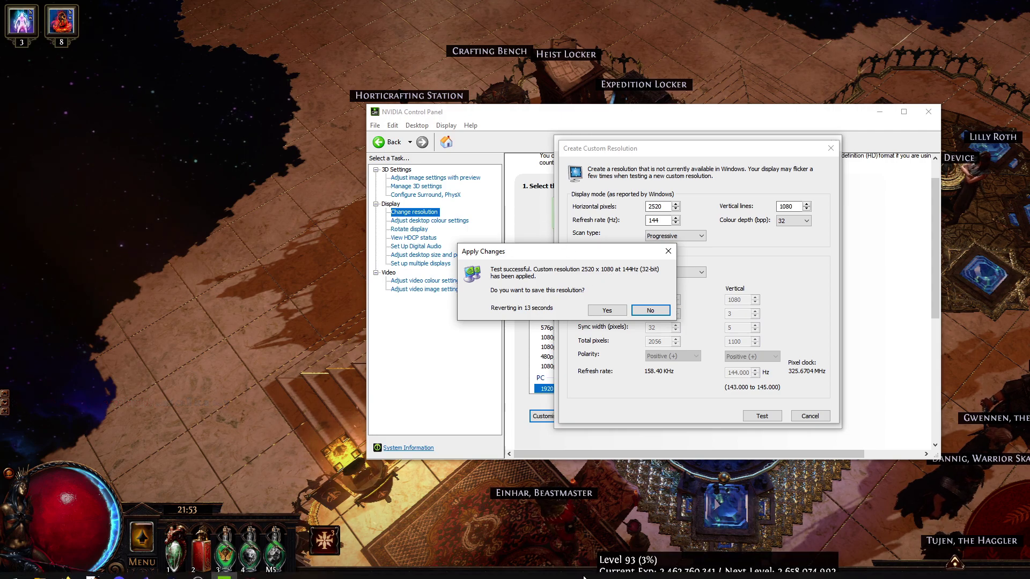
click(604, 314)
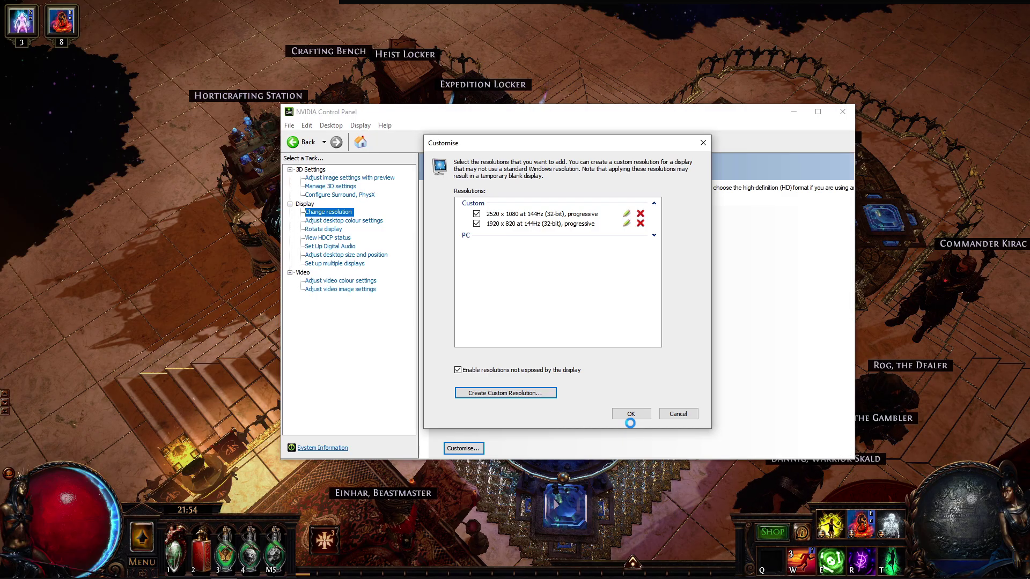
- Close the Customise dialog, then apply and keep the custom 2520 × 1080 at 144Hz
click(631, 415)
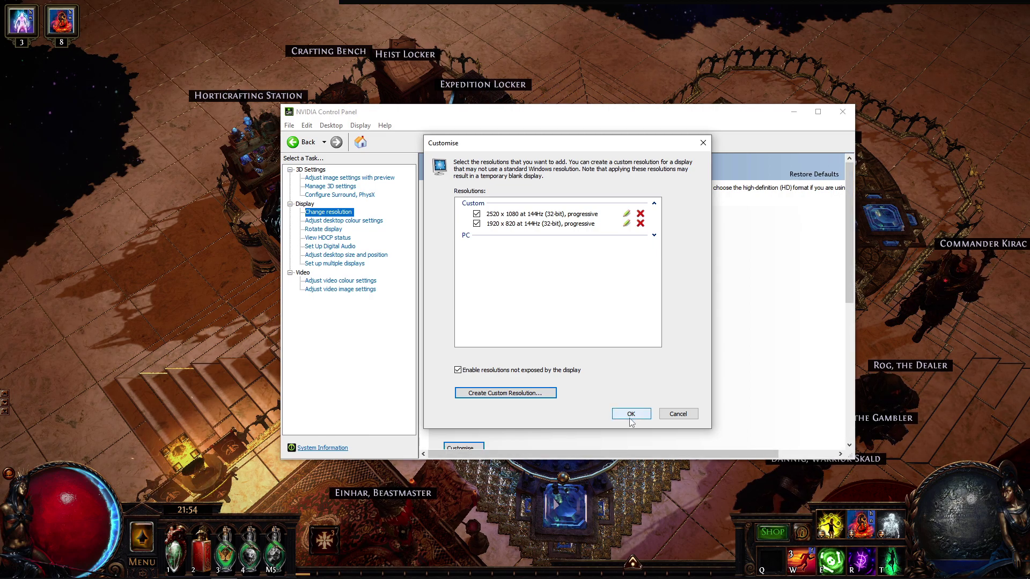
click(630, 416)
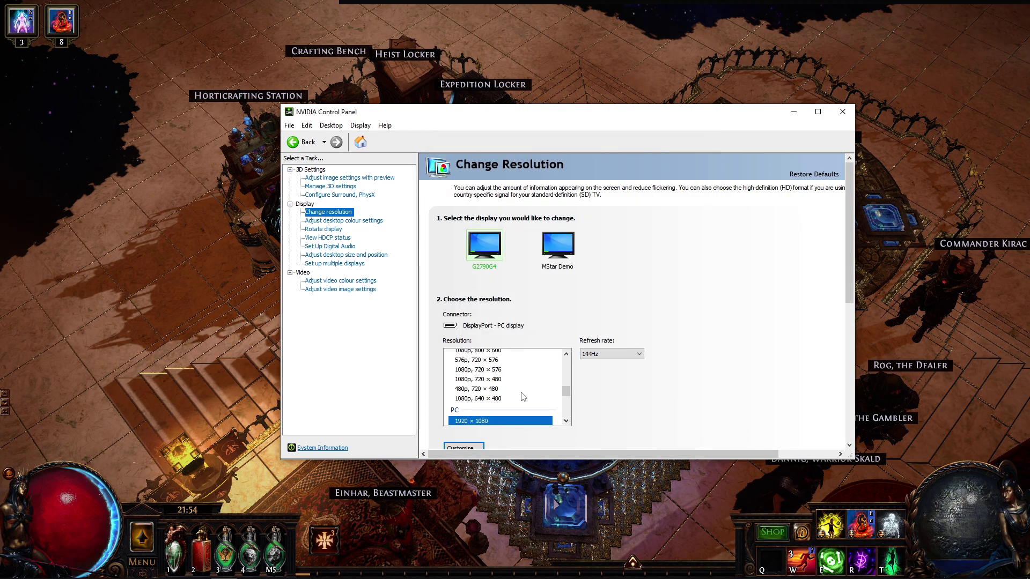
scroll(516, 394, up, 8)
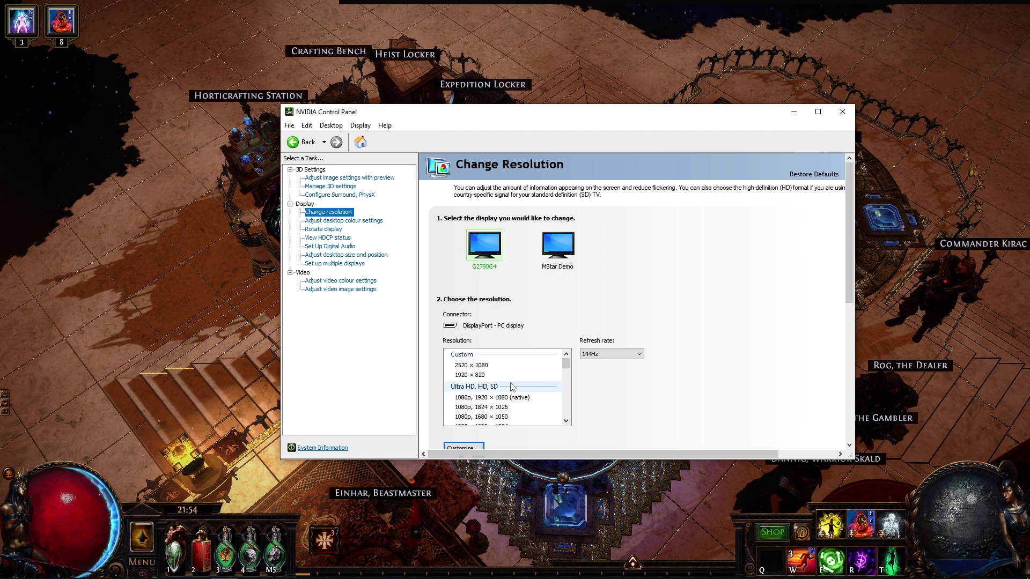
click(475, 365)
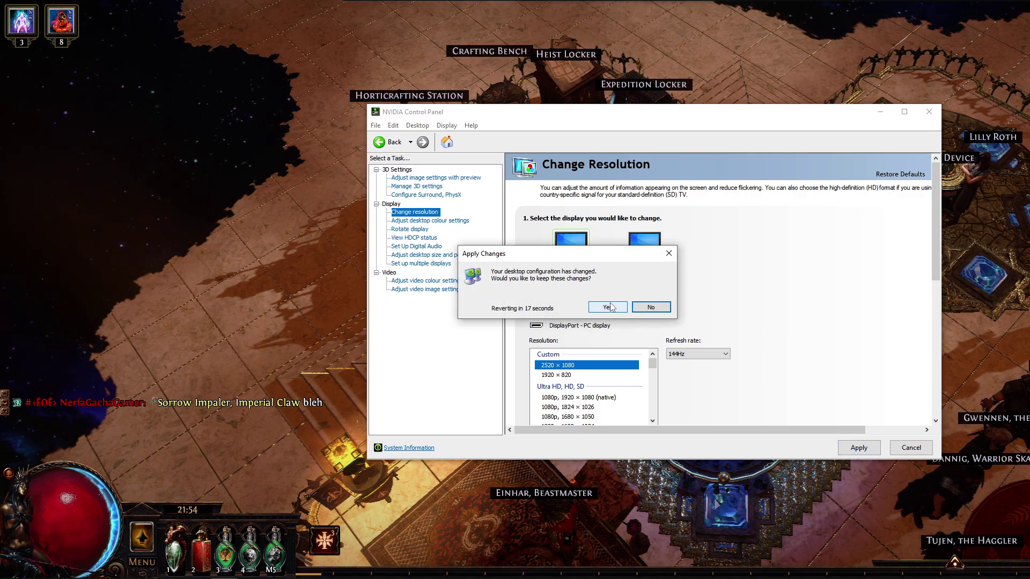
click(608, 307)
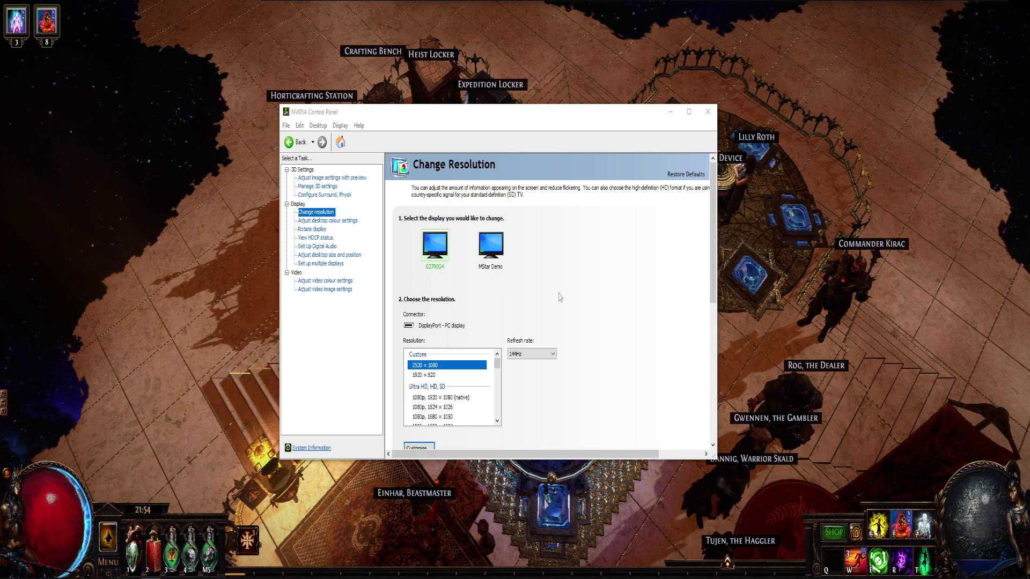
- Return to Path of Exile, walk the character down-right through the hideout, and cast a guard skill
key(alt+Tab)
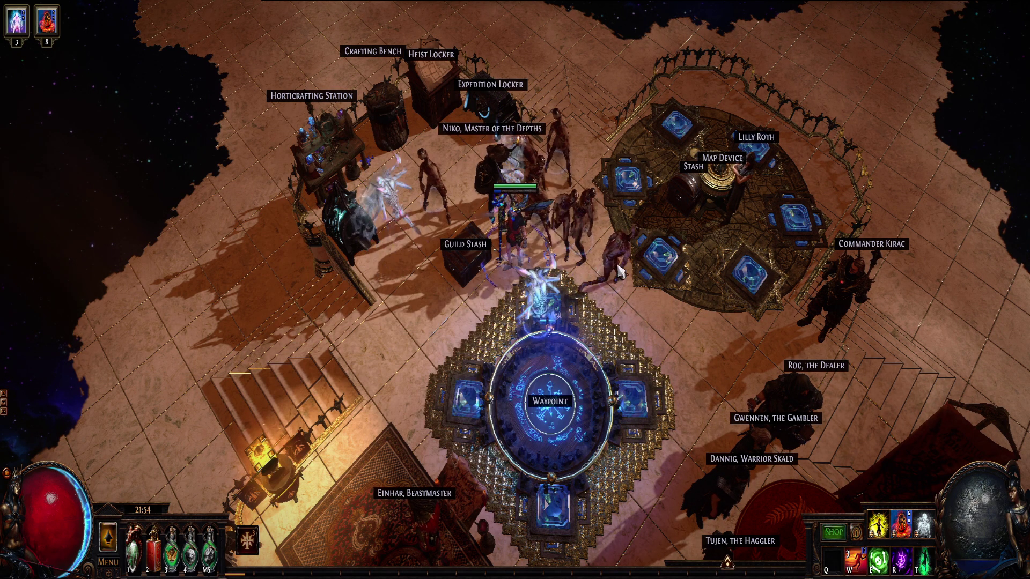
click(538, 252)
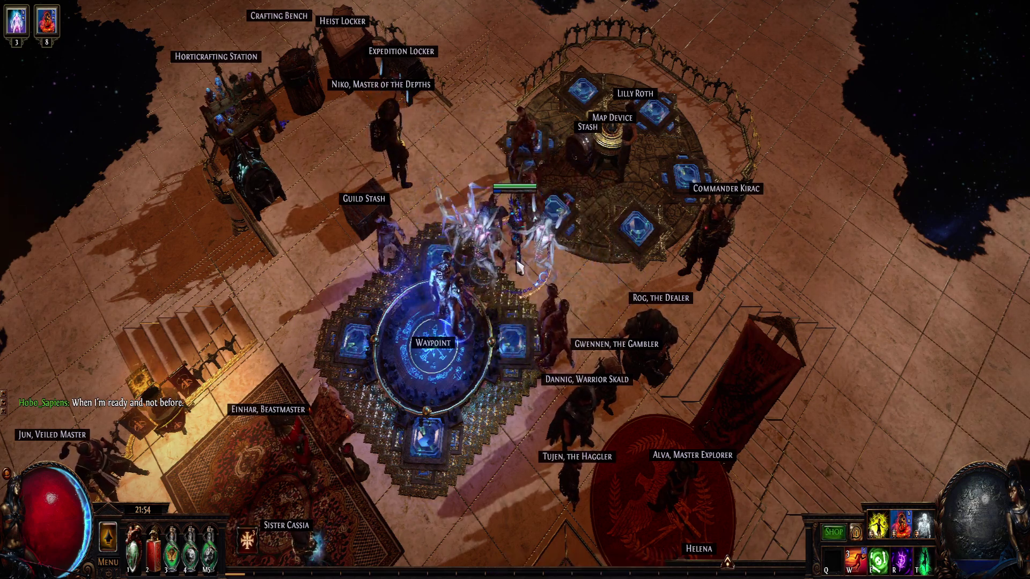
mouse_move(515, 575)
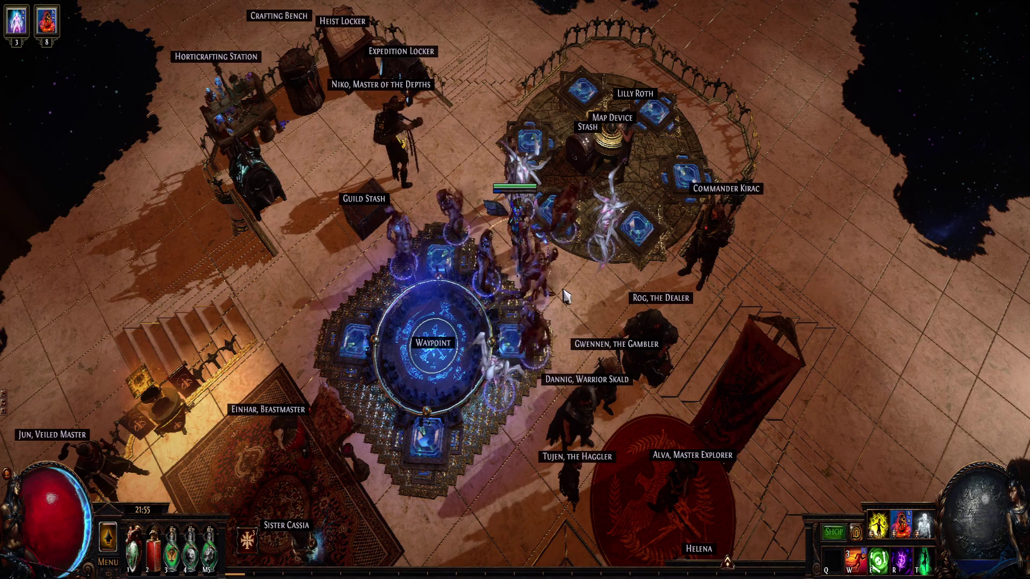
click(525, 271)
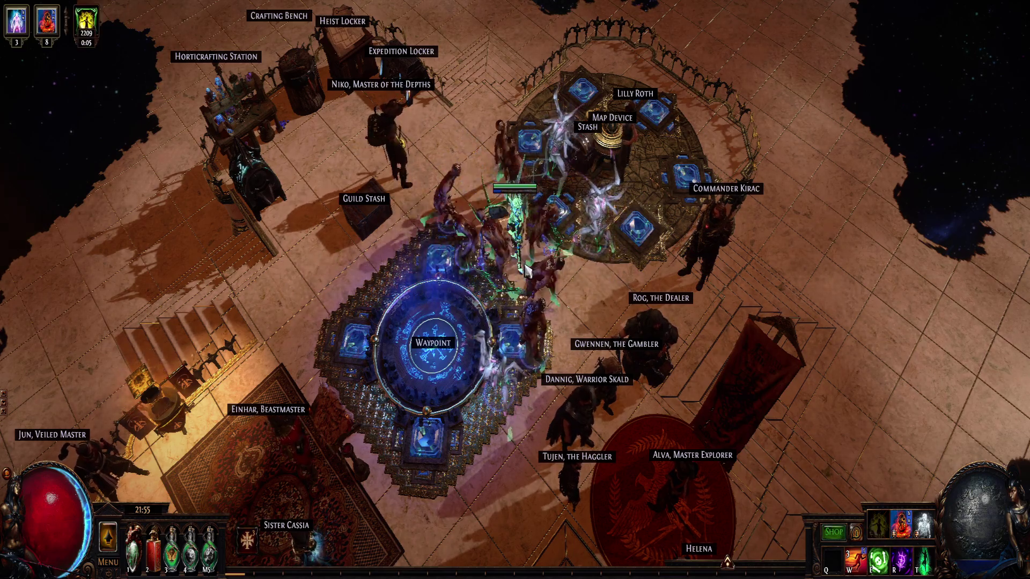